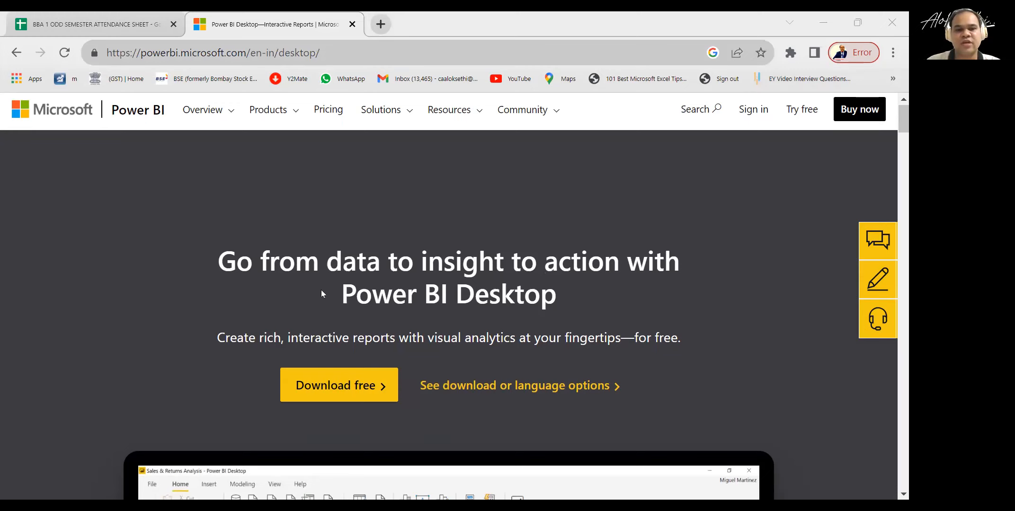
scroll(327, 303, down, 2)
click(330, 310)
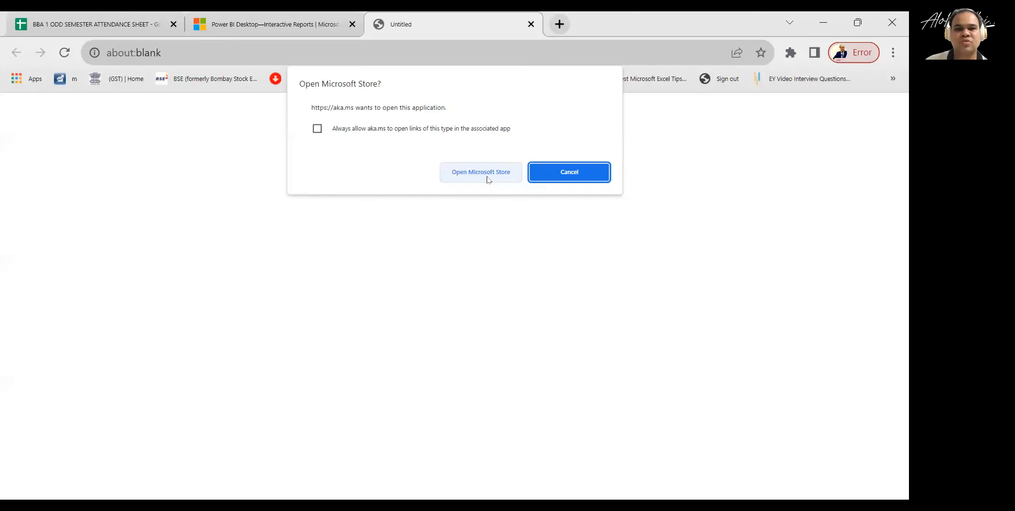
click(481, 172)
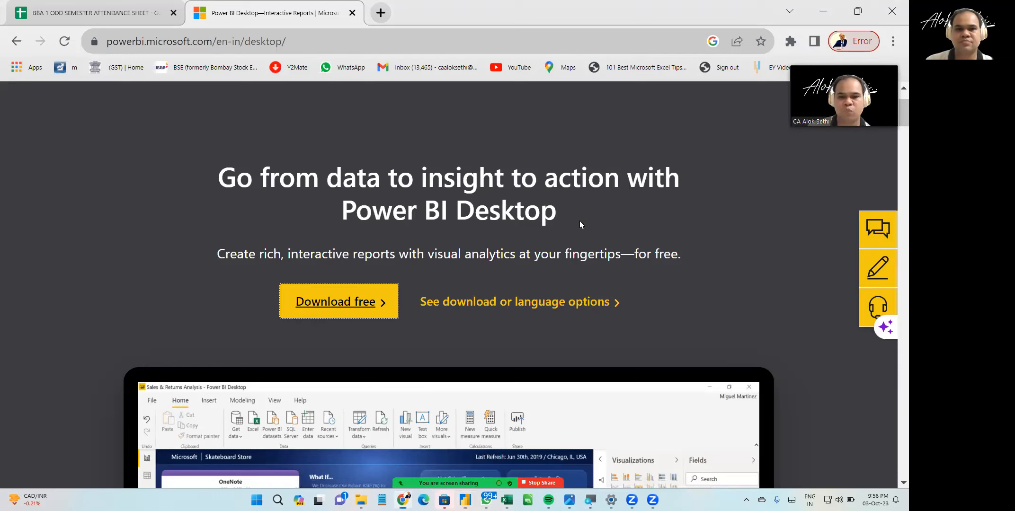
key(alt+Tab)
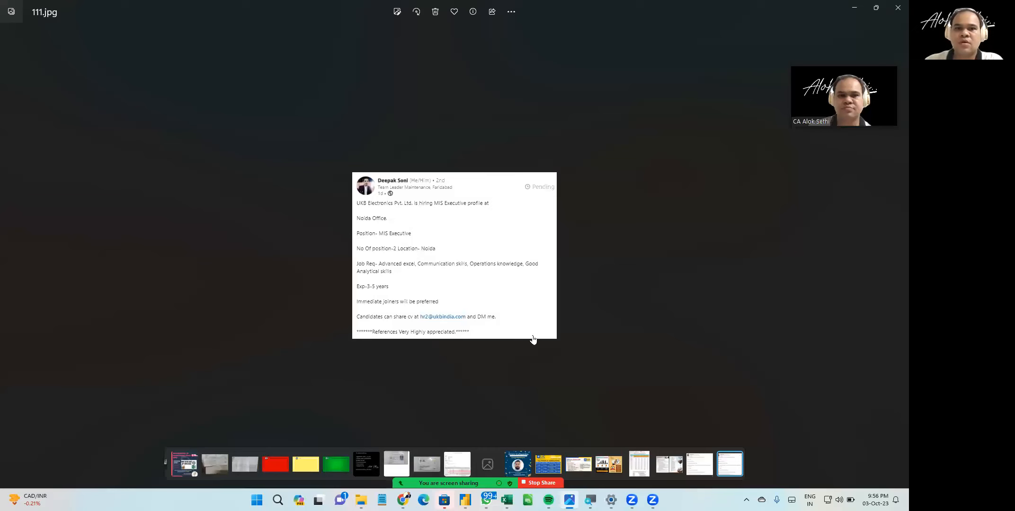
key(Escape)
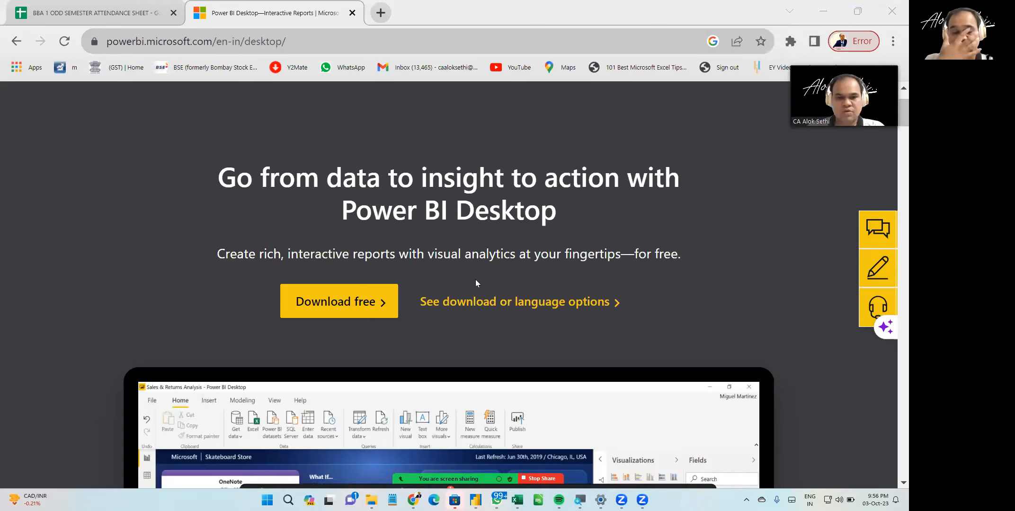
key(alt+h)
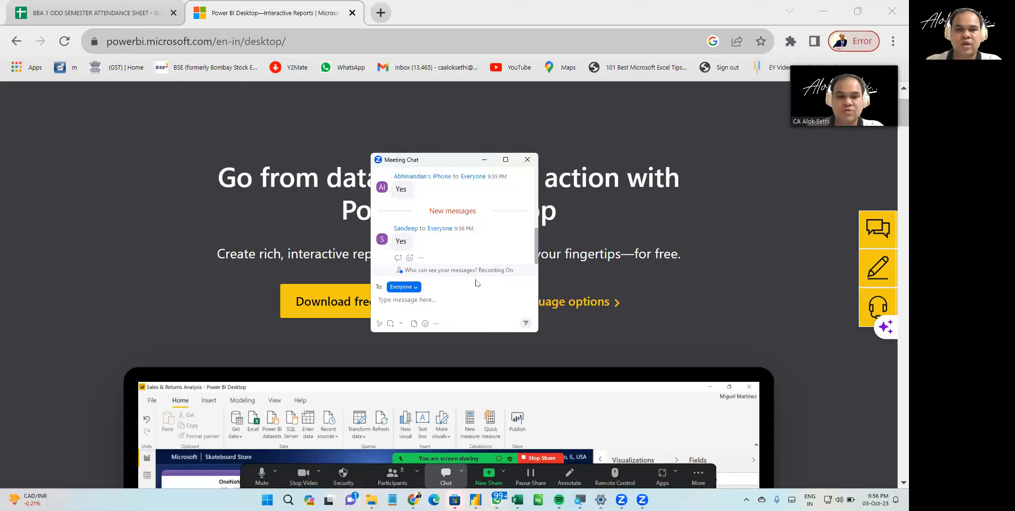
key(alt+h)
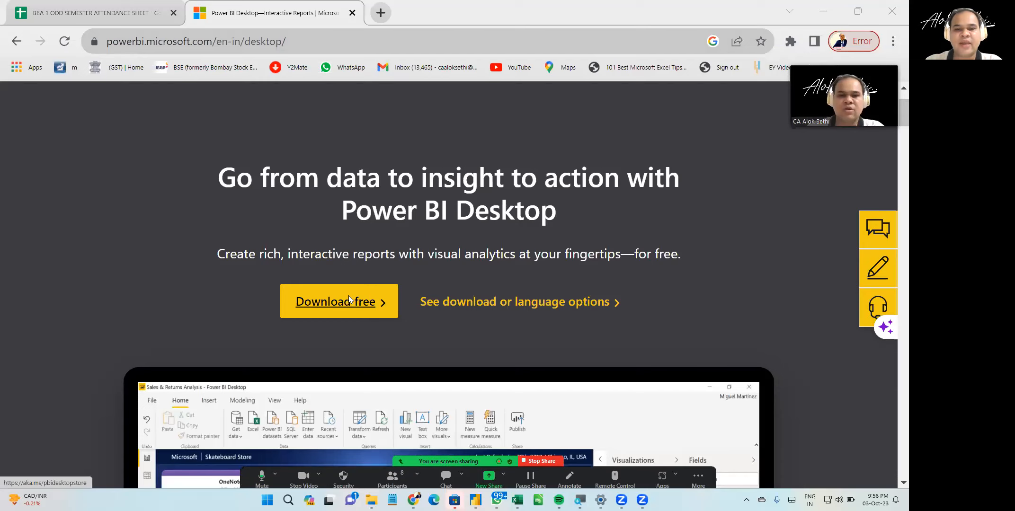
- Download Power BI Desktop through its Microsoft Store page and launch the application
click(348, 295)
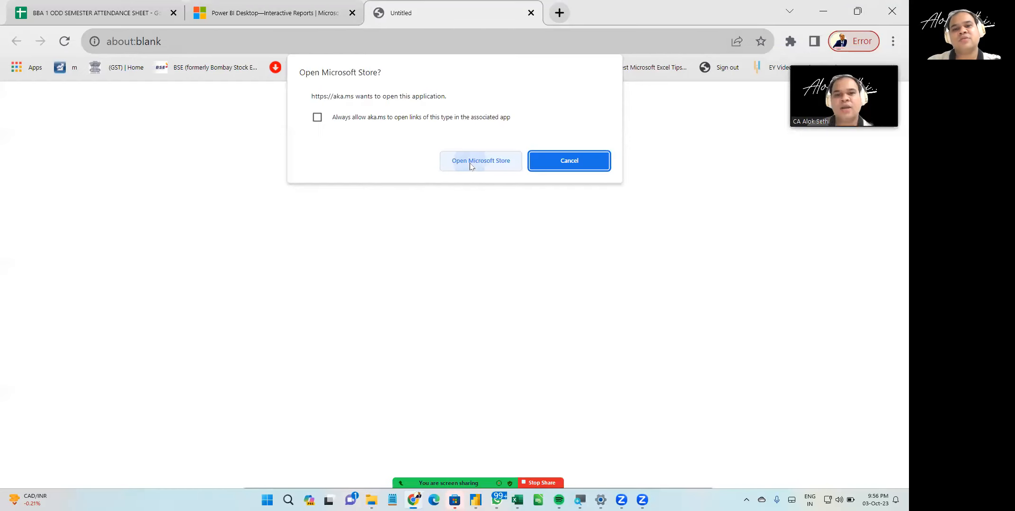
click(471, 162)
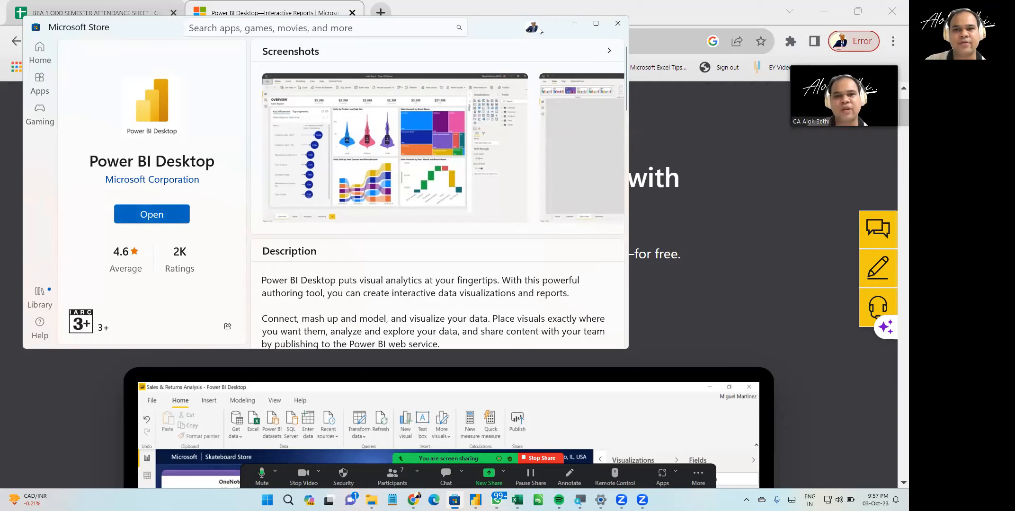
click(618, 23)
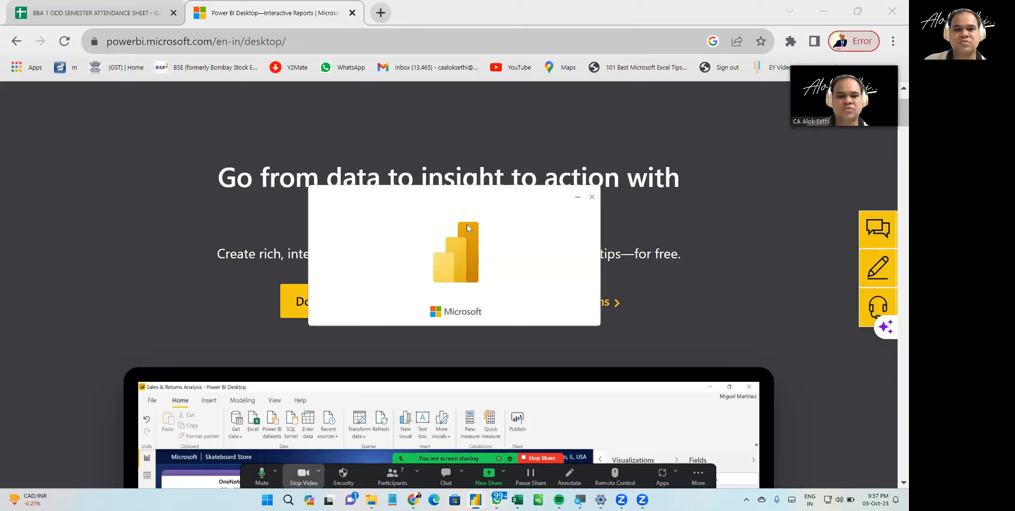
key(alt+u)
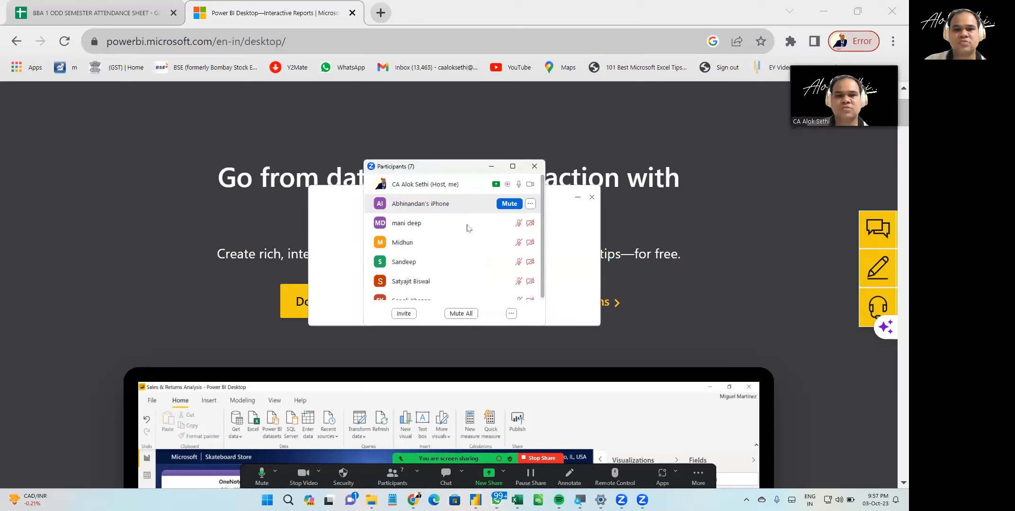
click(509, 203)
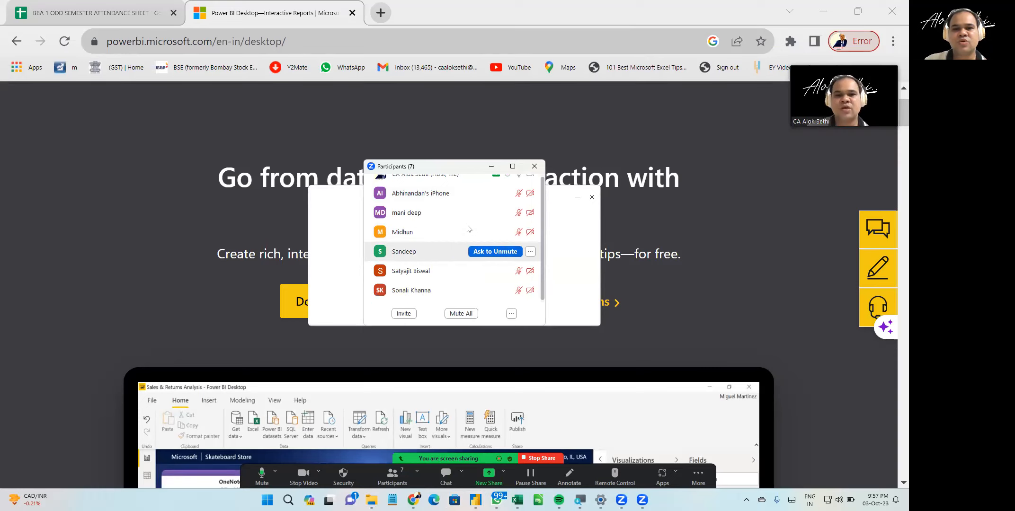
click(535, 166)
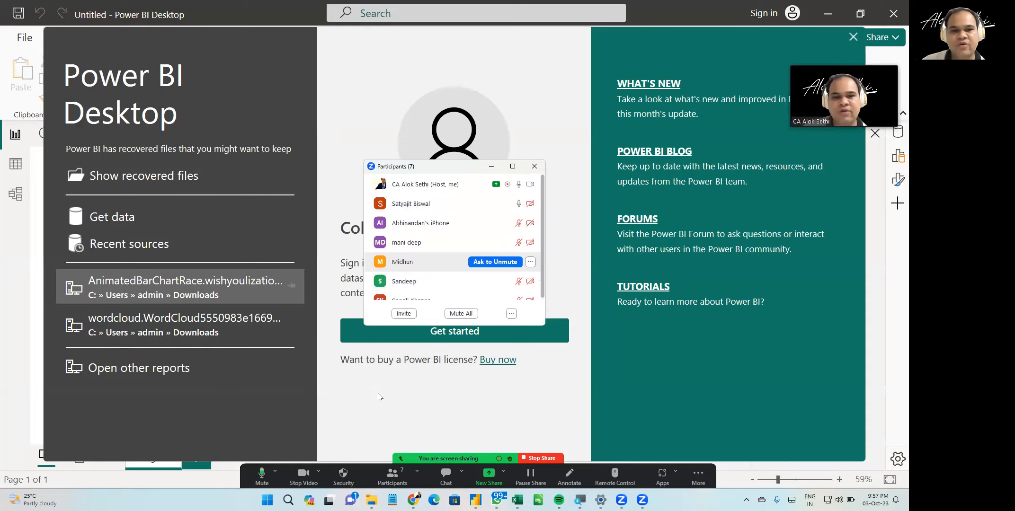
click(535, 166)
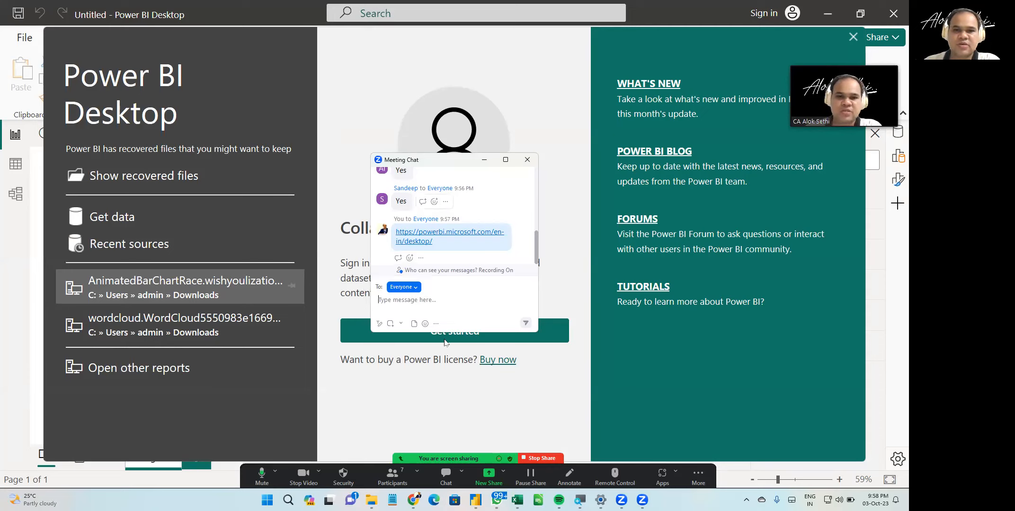
click(528, 159)
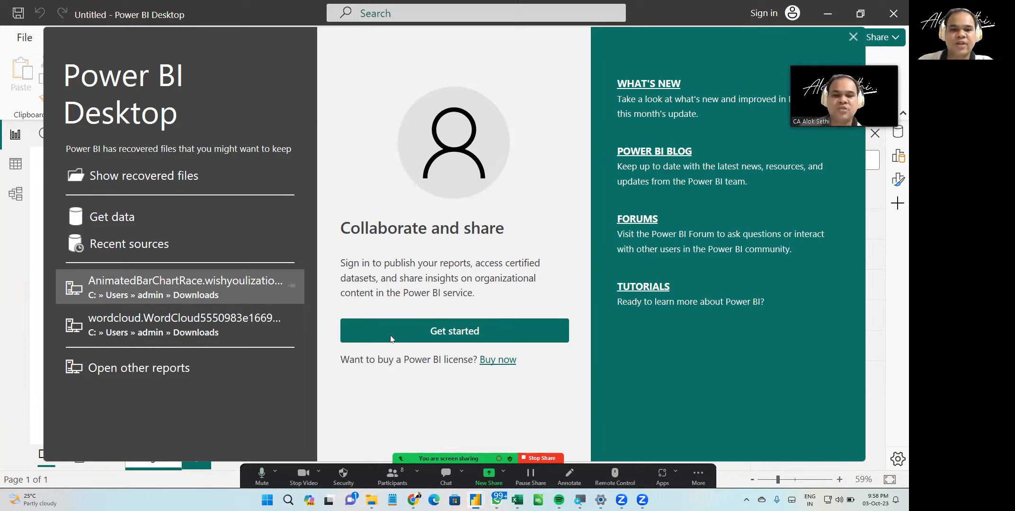
click(393, 476)
scroll(449, 236, down, 3)
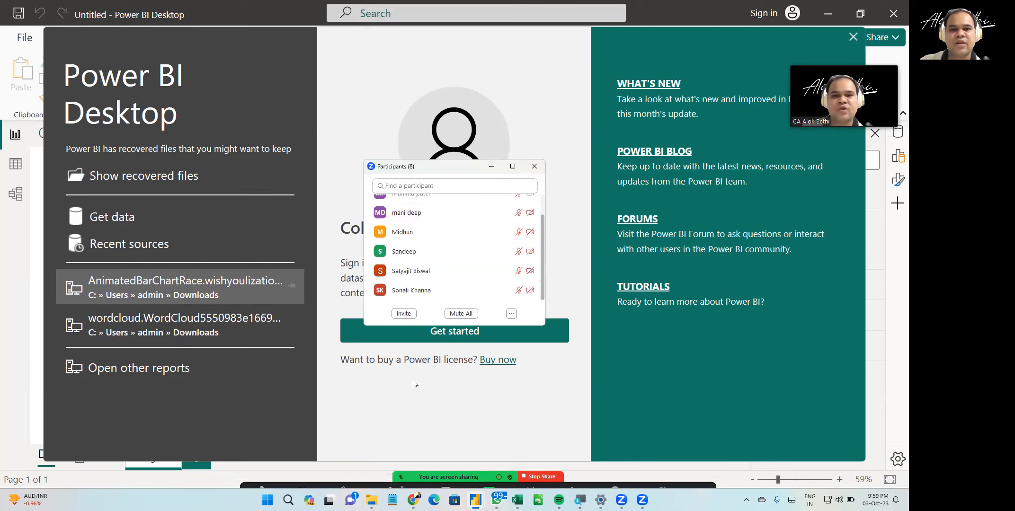
- Open the Get Data dialog from the Power BI Desktop start screen
click(535, 166)
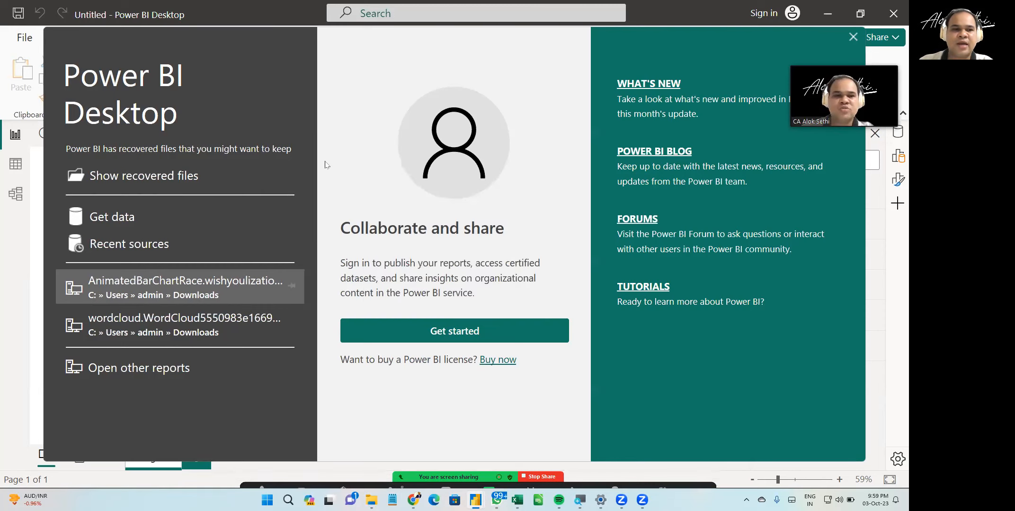
click(110, 217)
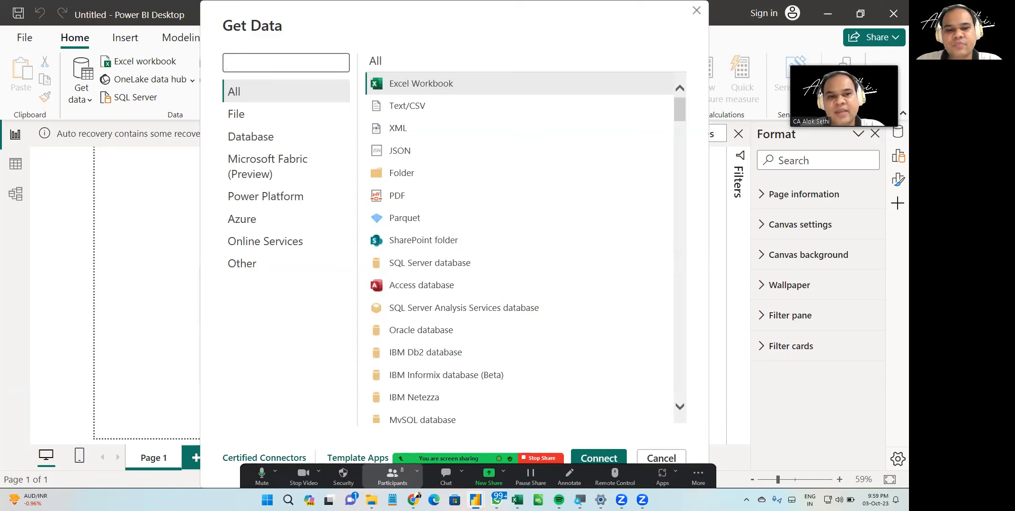
click(392, 476)
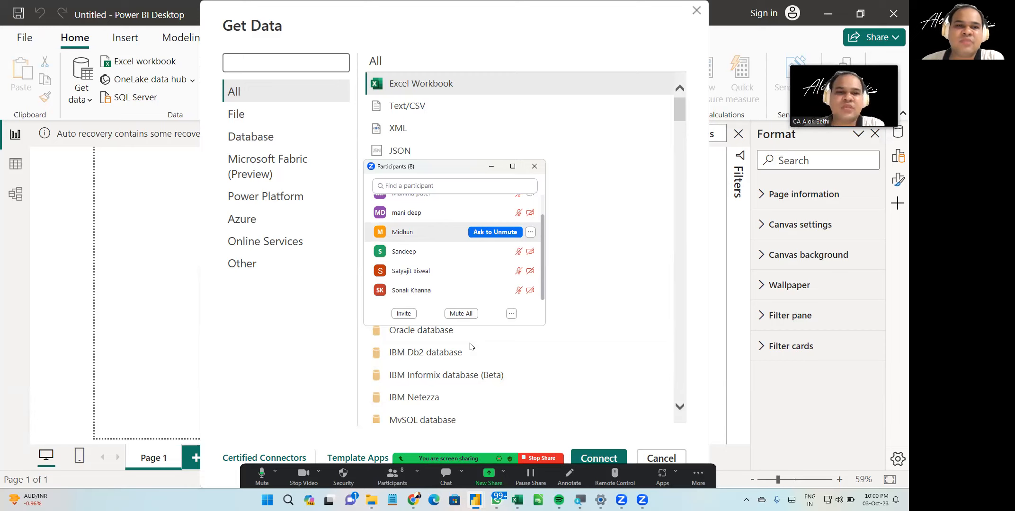
scroll(455, 238, up, 2)
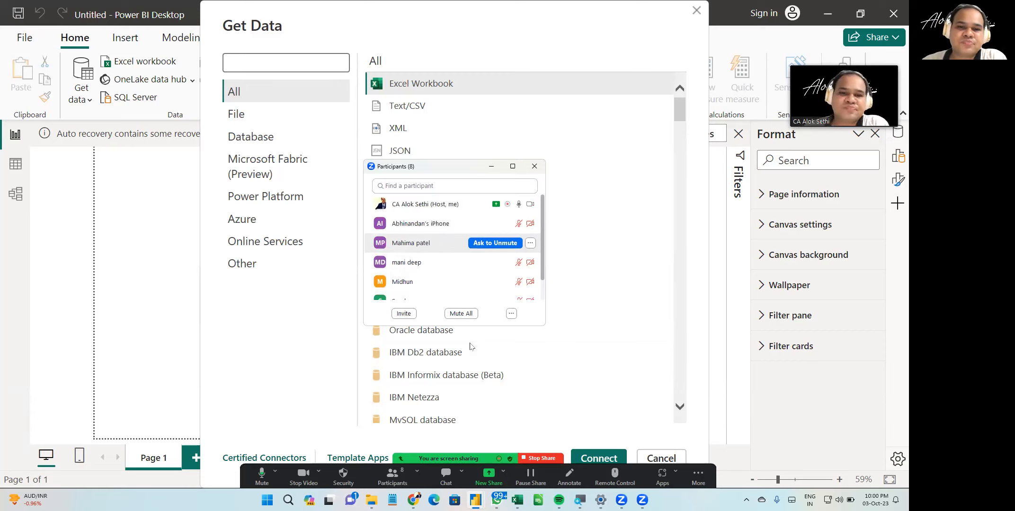
scroll(454, 275, down, 1)
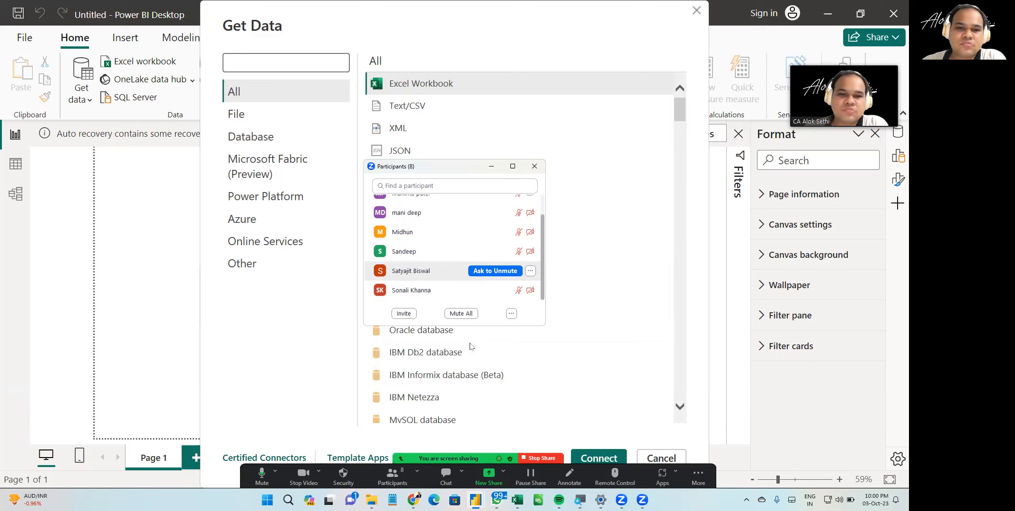
scroll(454, 265, down, 1)
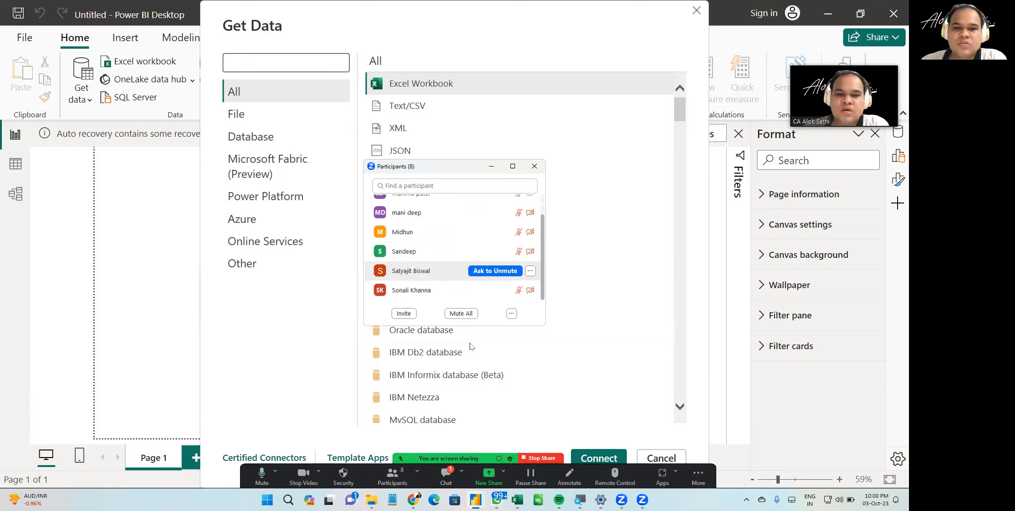
scroll(455, 262, up, 3)
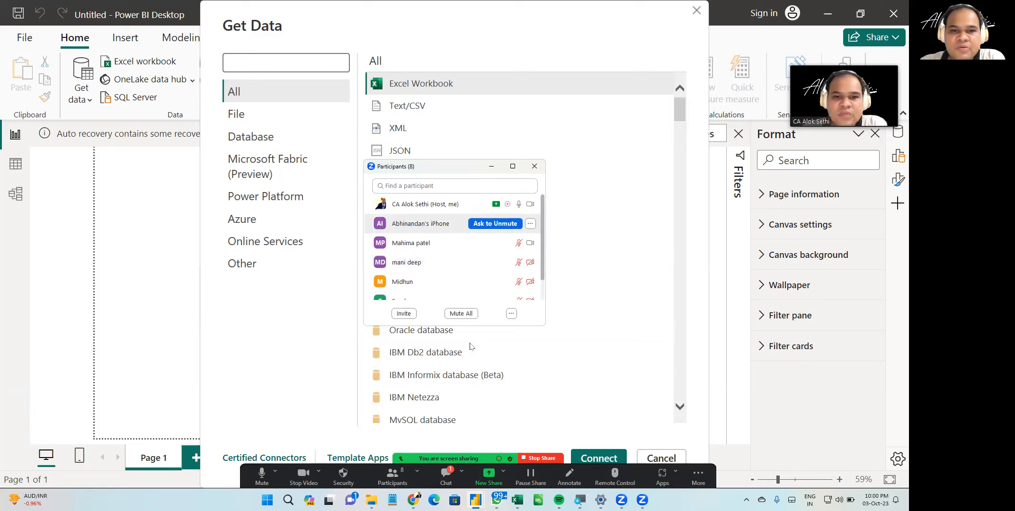
scroll(455, 247, down, 3)
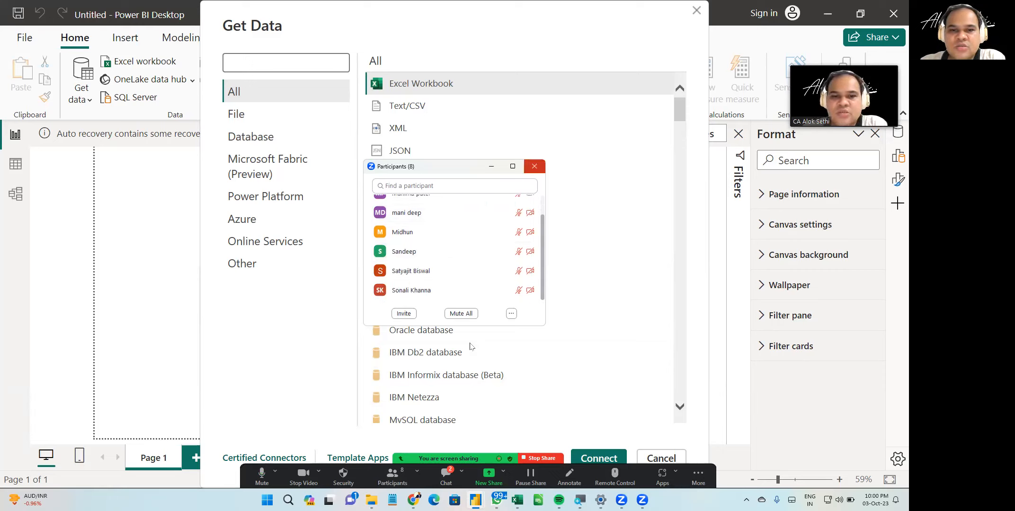
click(535, 167)
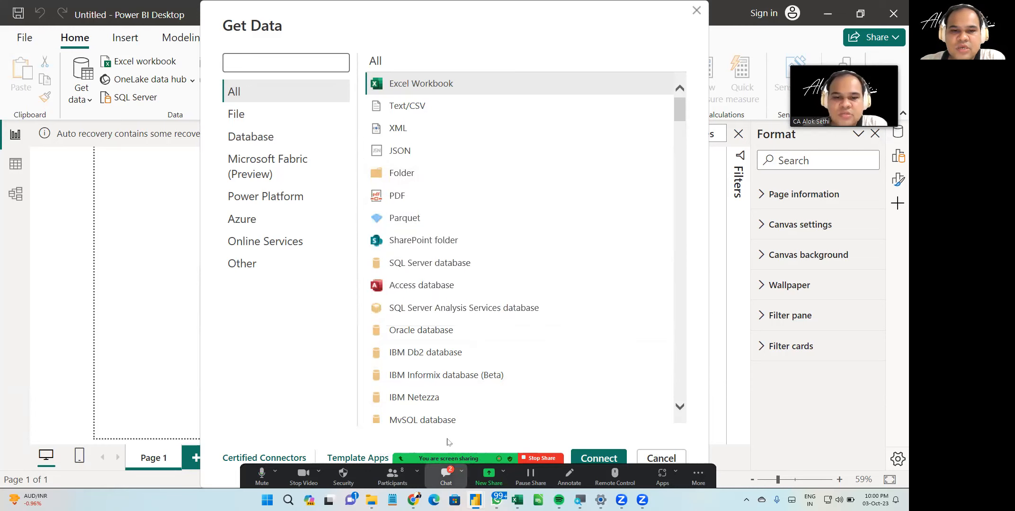
click(446, 475)
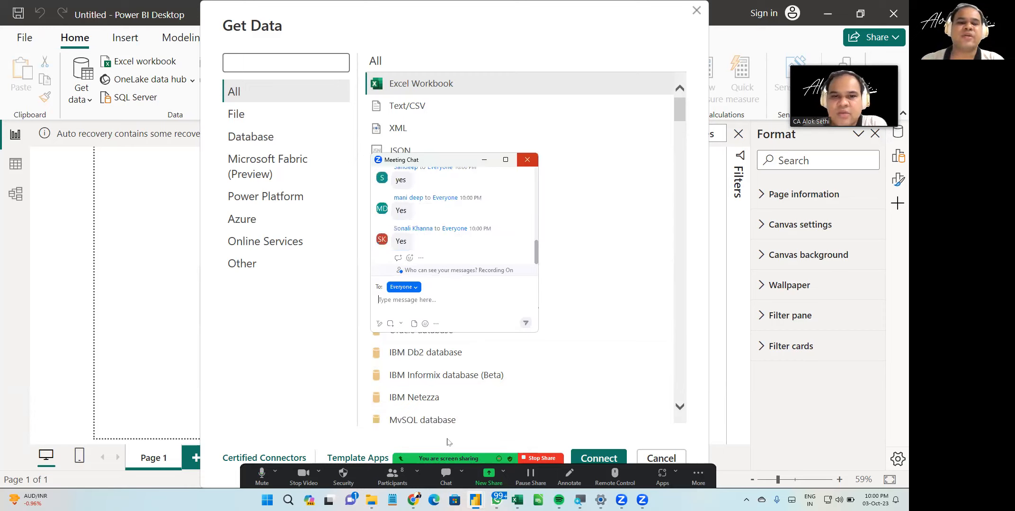
click(527, 160)
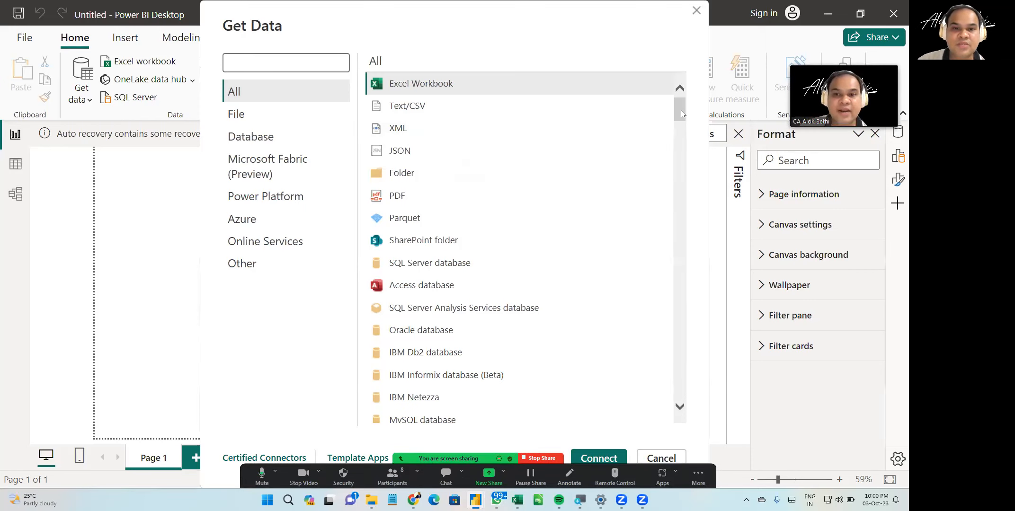
- Browse the Get Data connector list under the All, File, Database, Microsoft Fabric (Preview) and Power Platform categories
drag(677, 160, 677, 177)
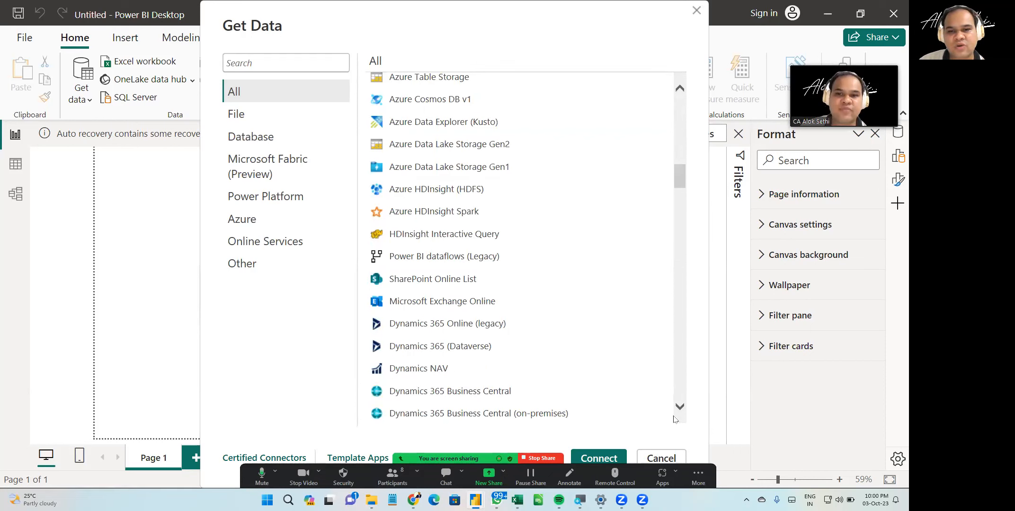
drag(680, 165, 678, 85)
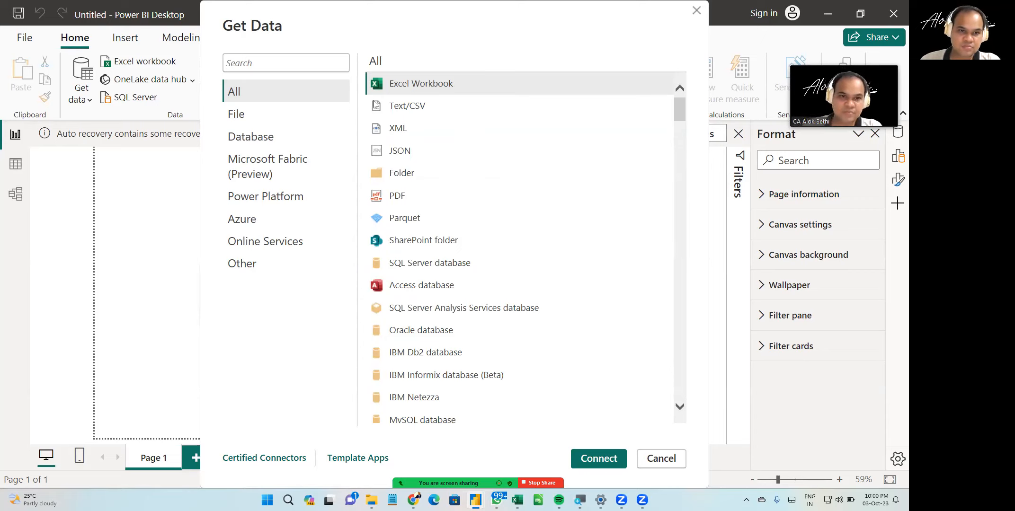
click(269, 119)
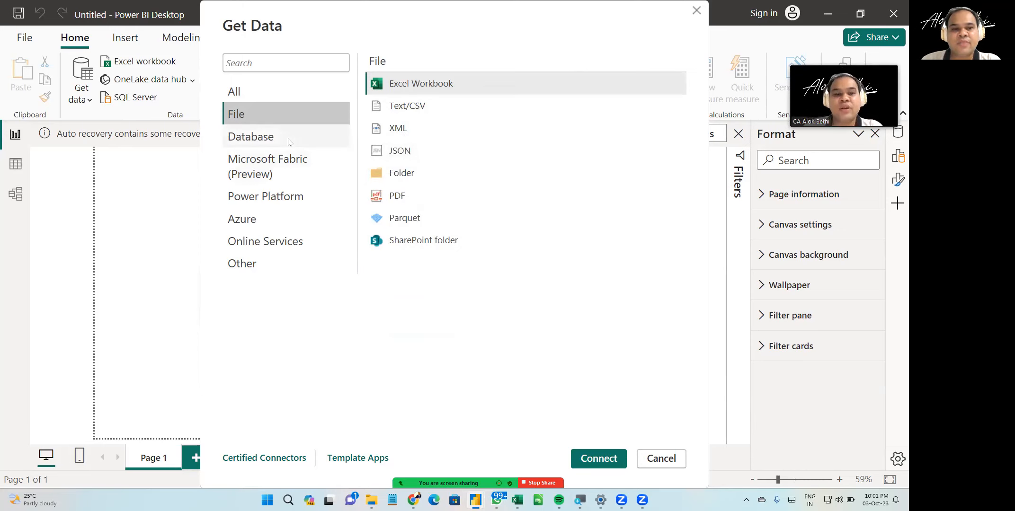
click(290, 141)
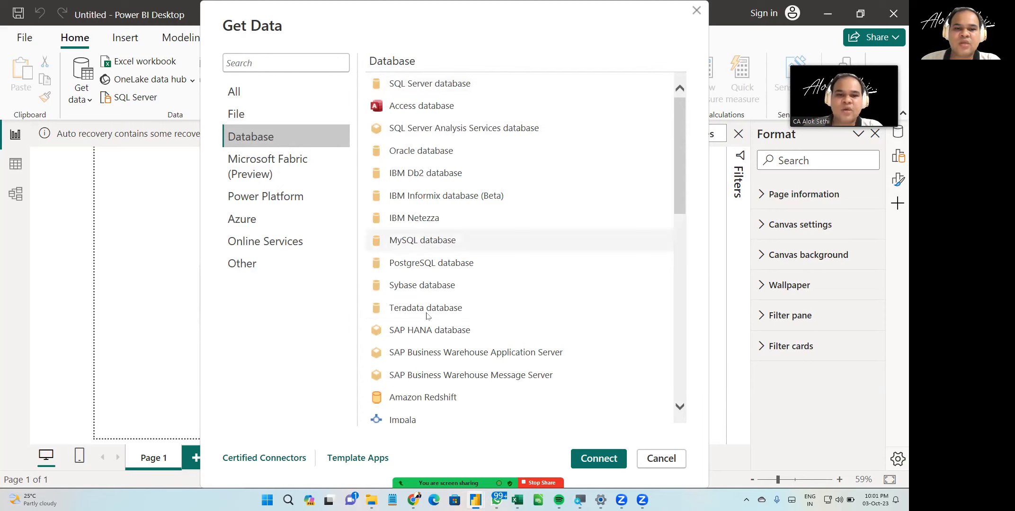
scroll(427, 316, down, 2)
scroll(427, 315, down, 3)
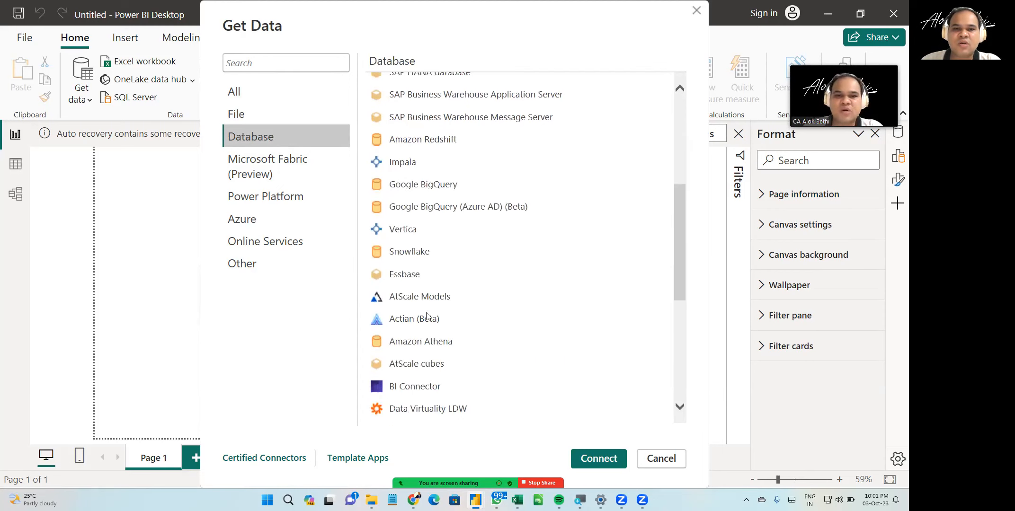
scroll(427, 316, down, 4)
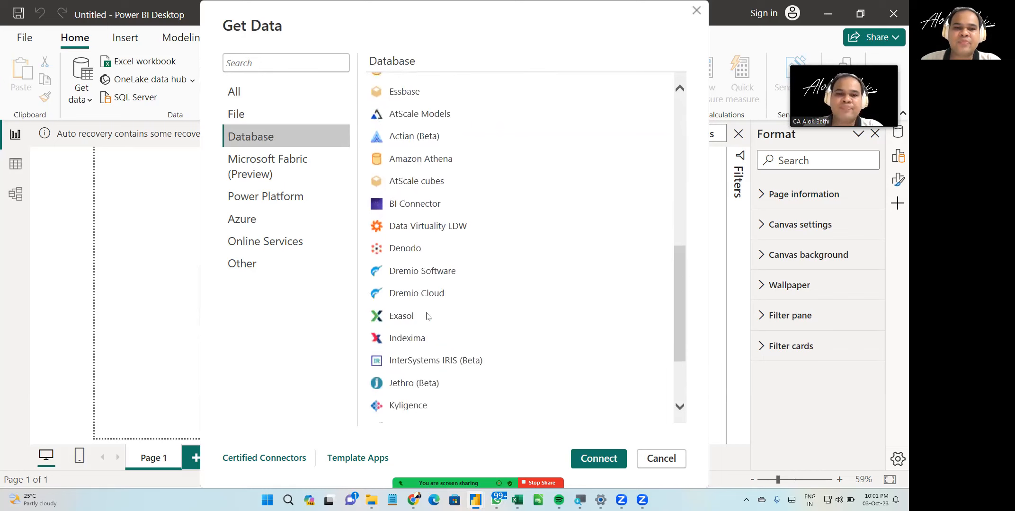
scroll(427, 315, down, 2)
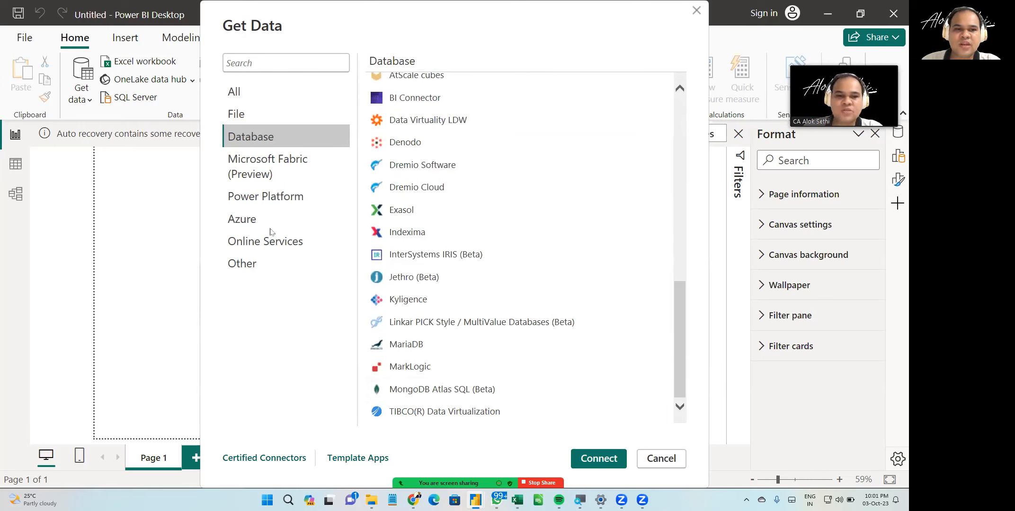
click(277, 174)
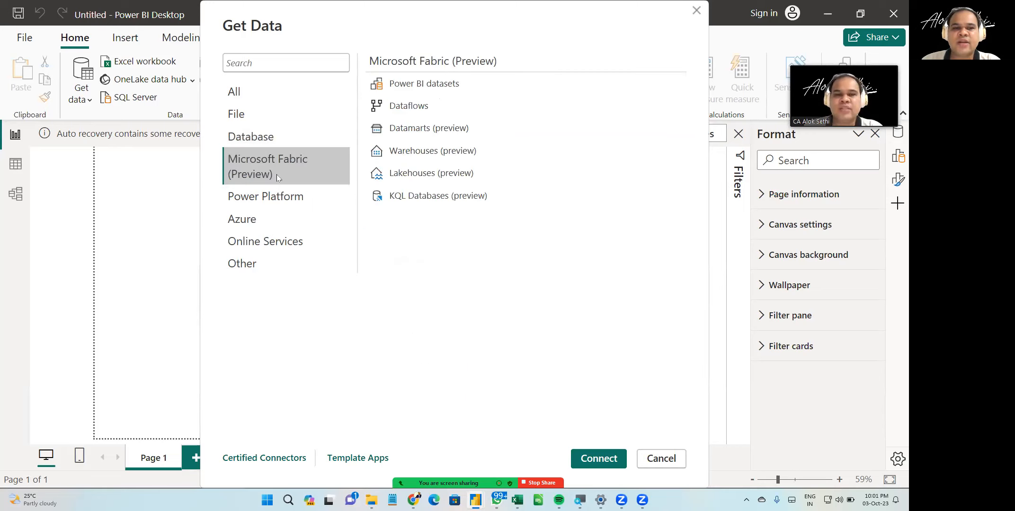
click(273, 198)
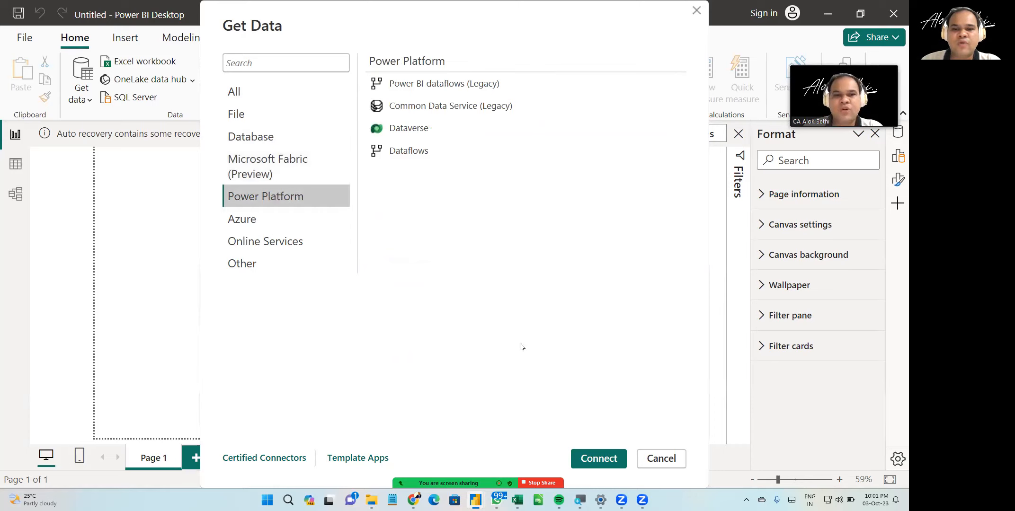
- Close the Get Data dialog and open the sample dataset options from the report canvas
click(672, 468)
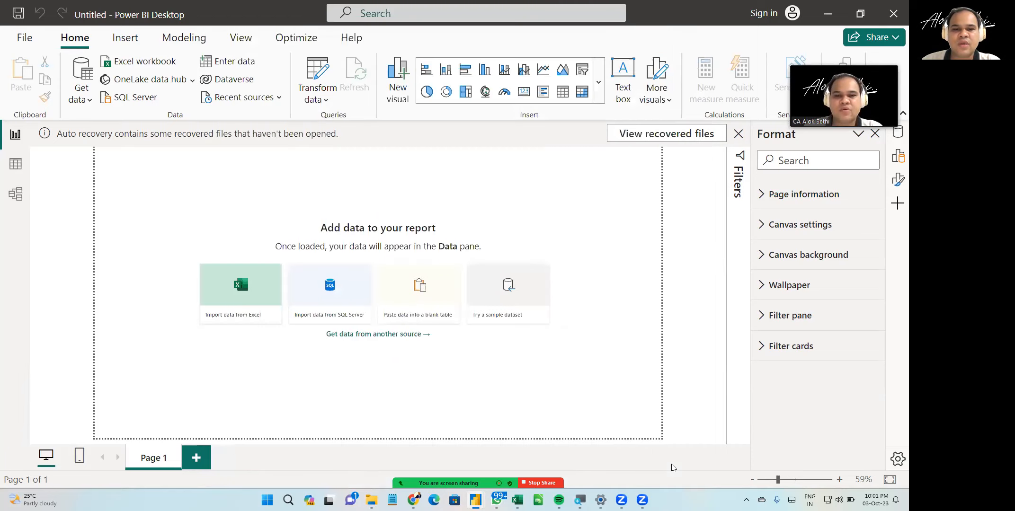
key(super+plus)
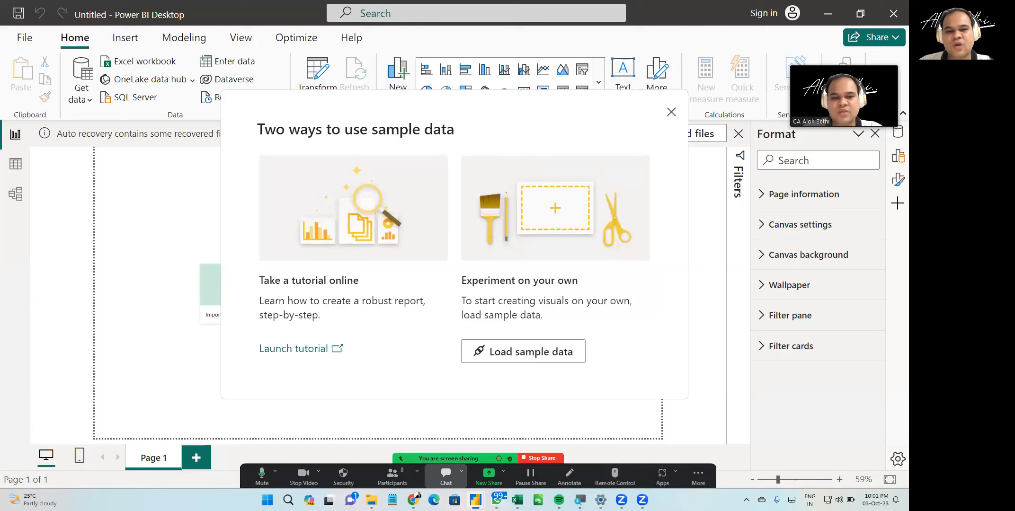
click(446, 475)
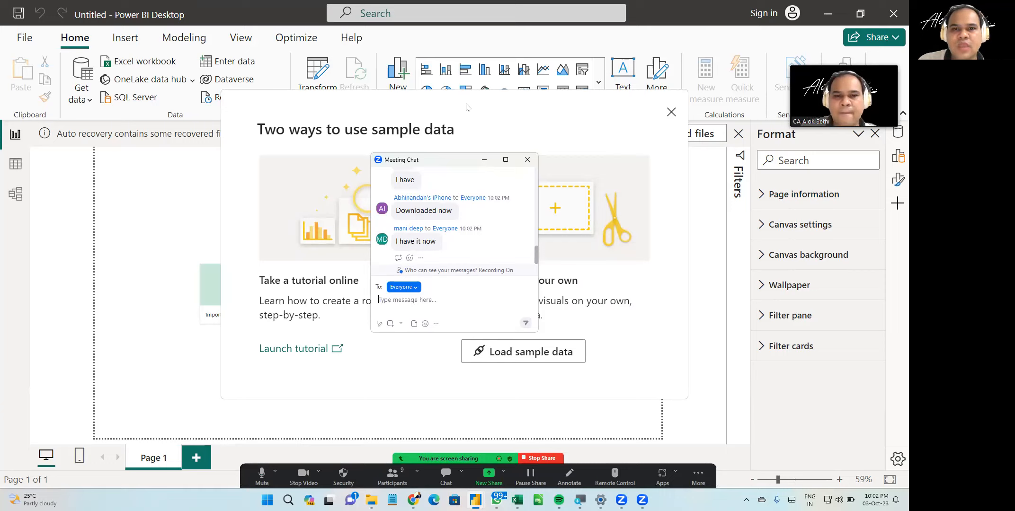
key(alt+u)
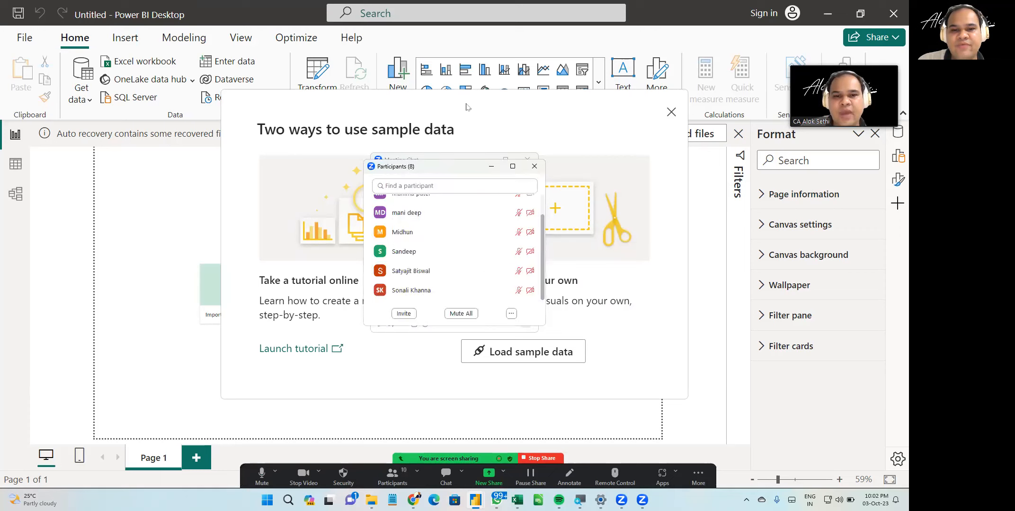
scroll(454, 262, up, 2)
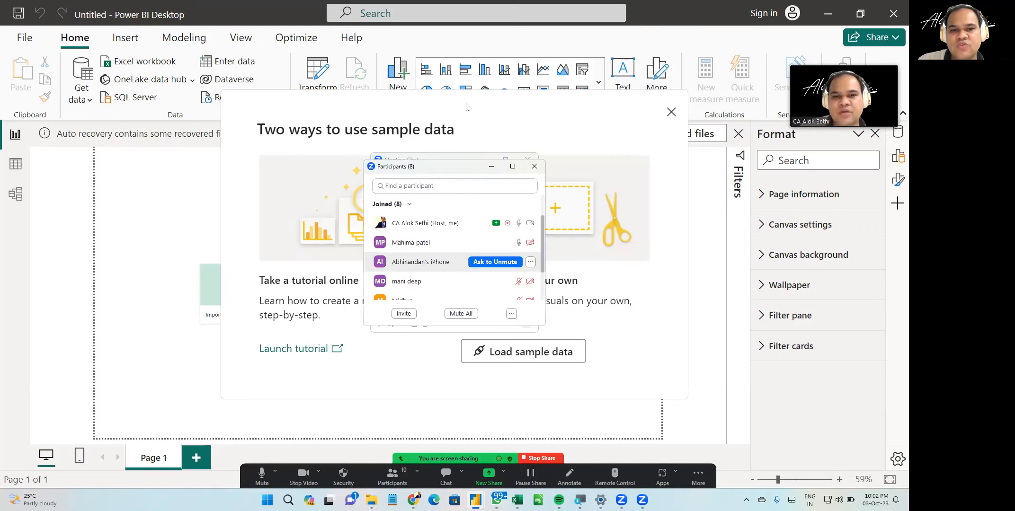
scroll(455, 251, down, 3)
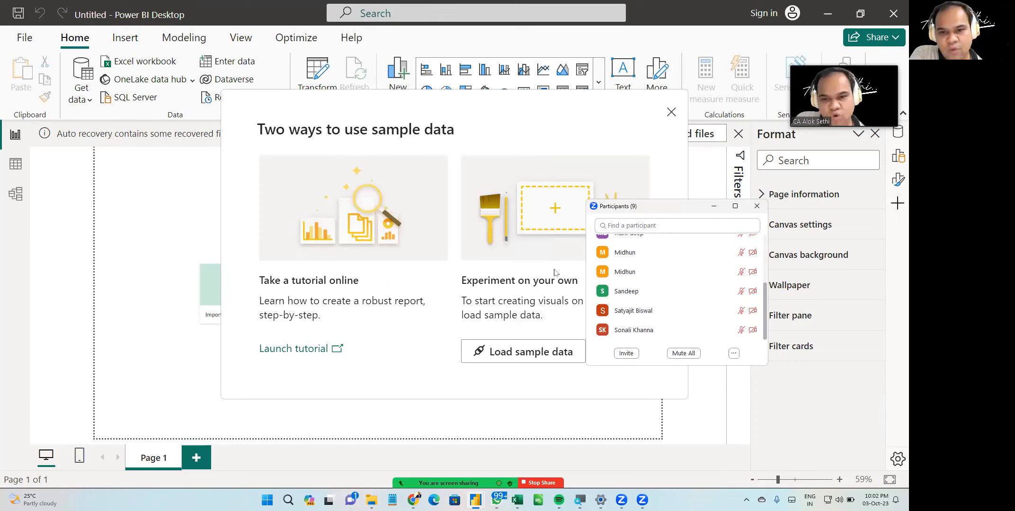
drag(677, 206, 770, 254)
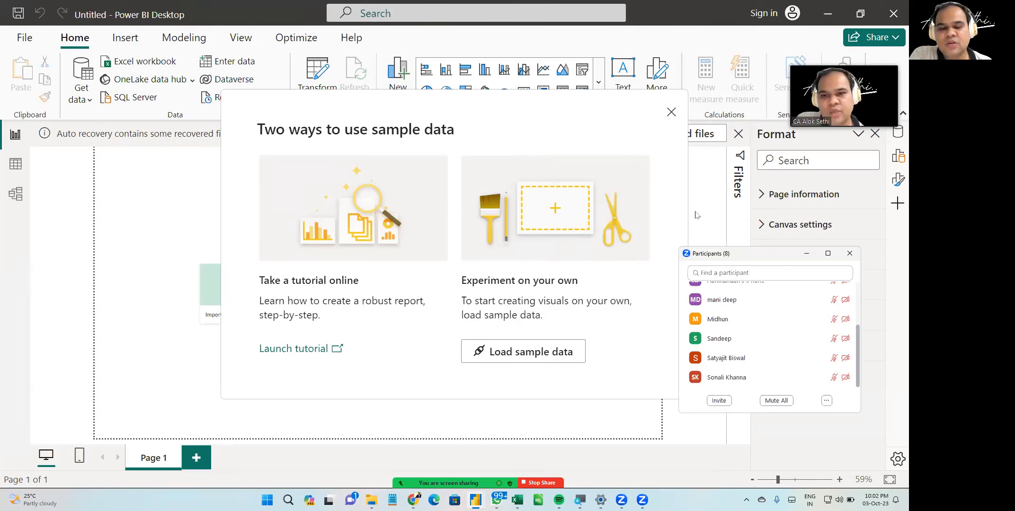
drag(769, 254, 828, 266)
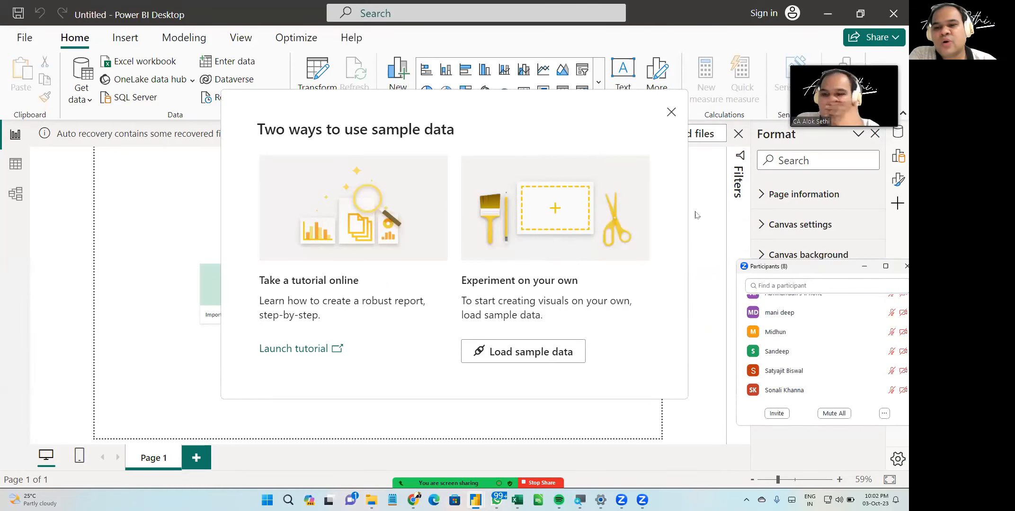
- Choose to load the sample data so the Financial Sample.xlsx workbook opens in the Navigator
click(538, 351)
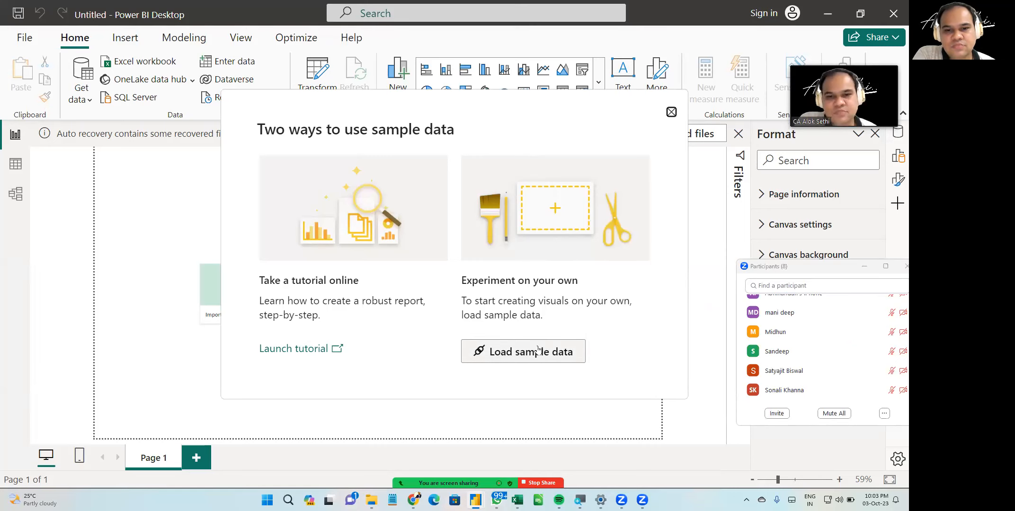
click(538, 351)
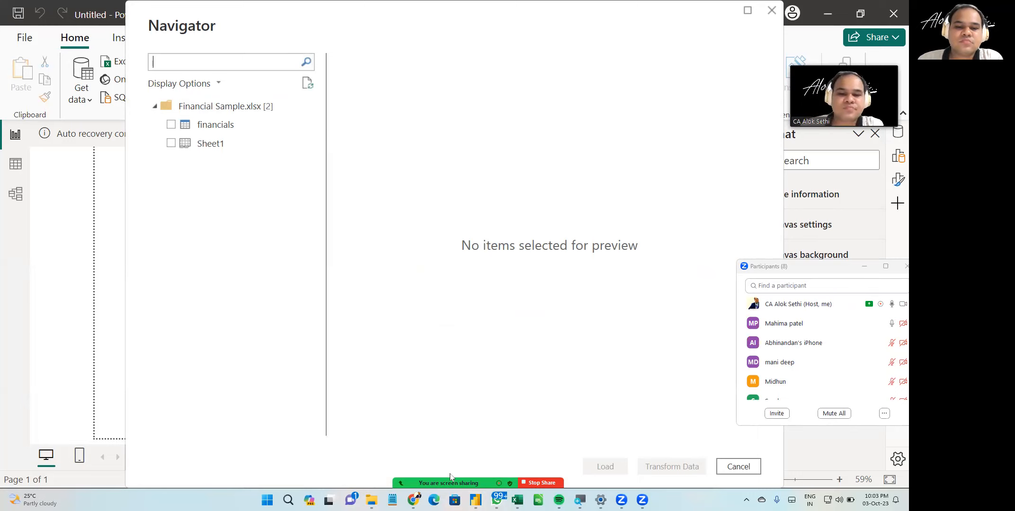
mouse_move(451, 476)
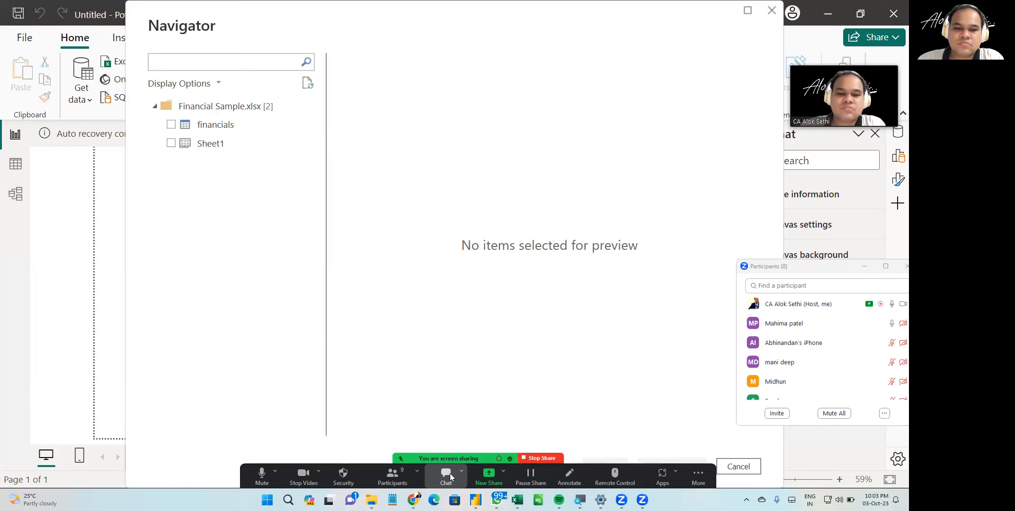
click(450, 475)
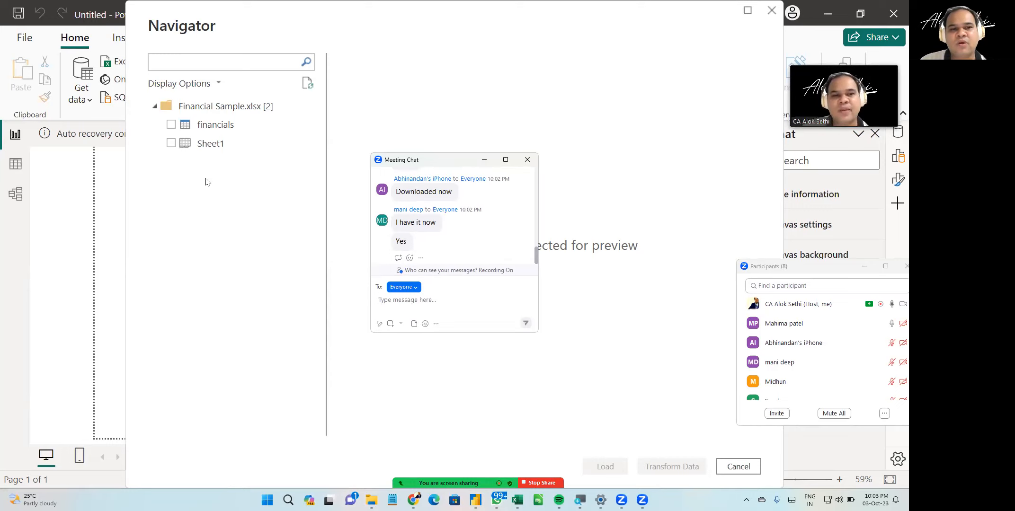
- Select the financials table from Financial Sample.xlsx in the Navigator
click(171, 125)
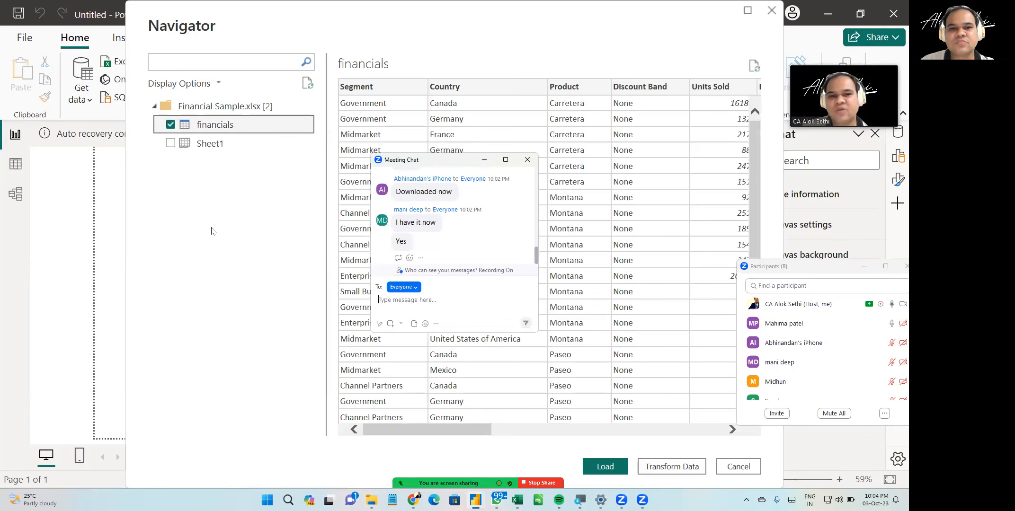
mouse_move(448, 160)
mouse_down()
mouse_move(68, 252)
mouse_move(102, 261)
mouse_up()
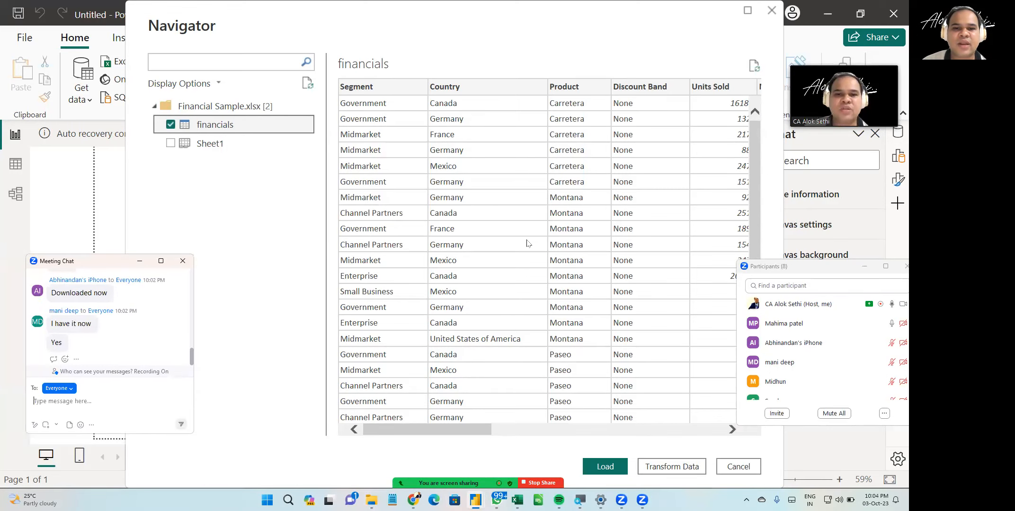
- Scroll across the financials table preview to examine its columns
scroll(527, 243, right, 10)
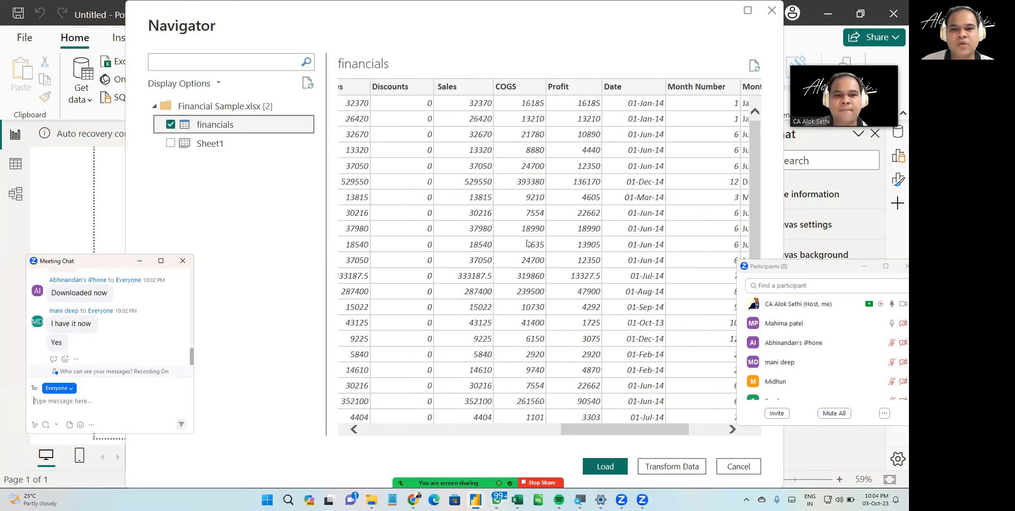
scroll(527, 243, right, 4)
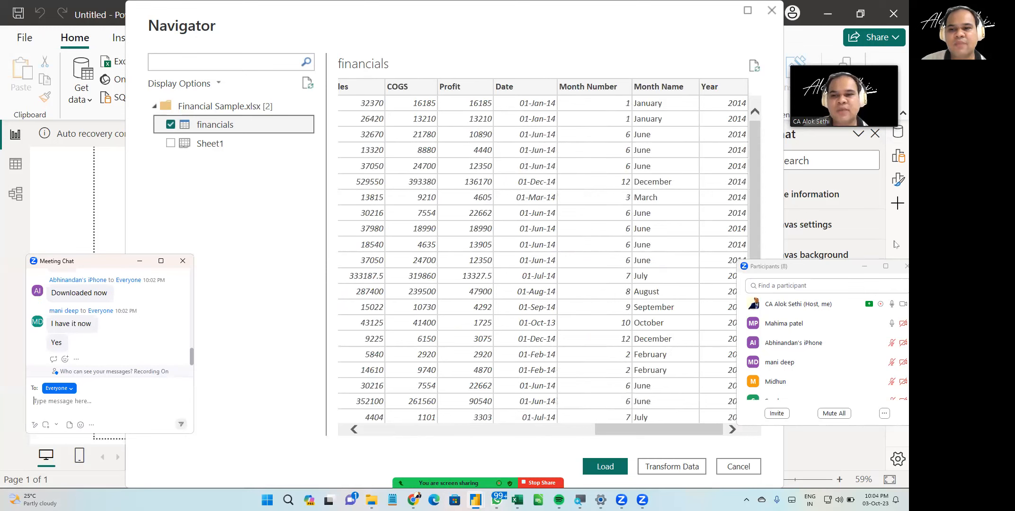
click(904, 266)
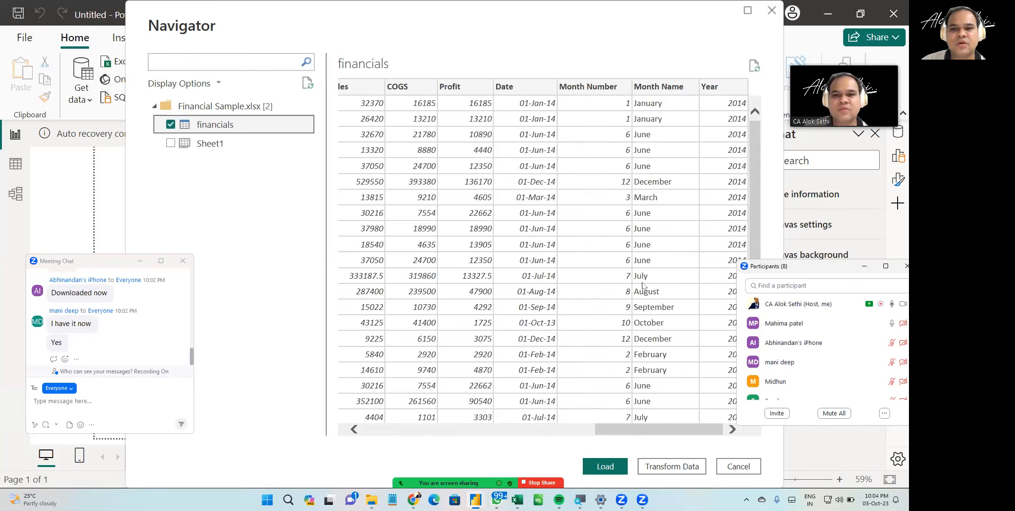
click(726, 275)
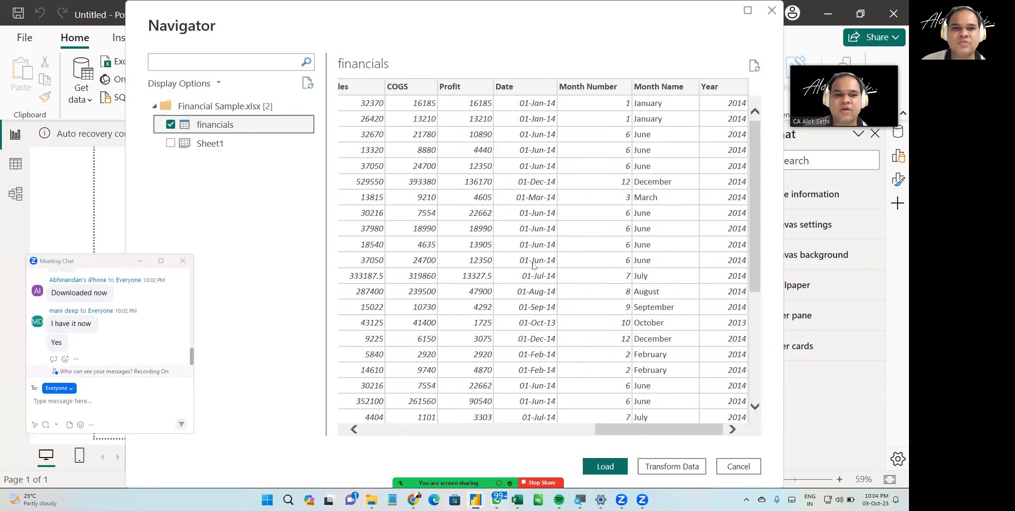
scroll(533, 267, left, 8)
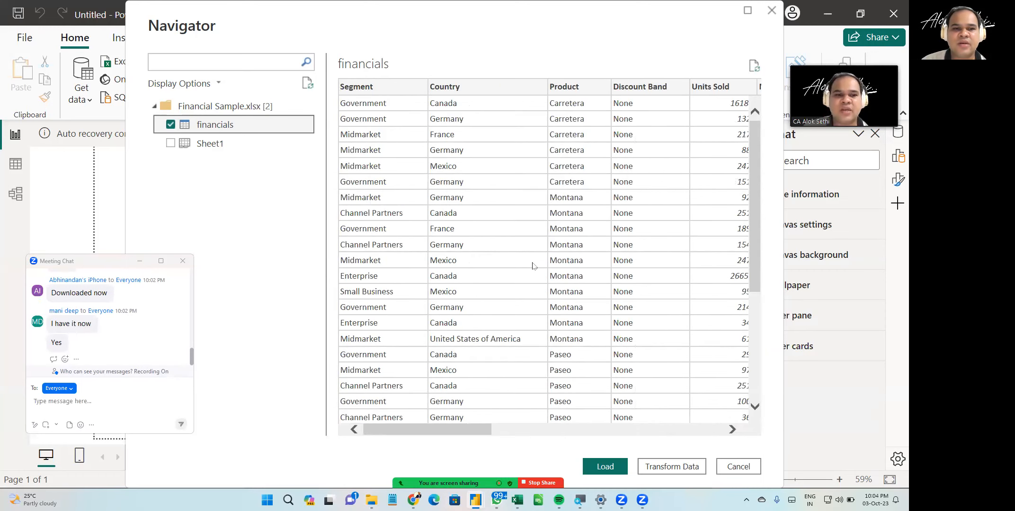
scroll(532, 266, right, 3)
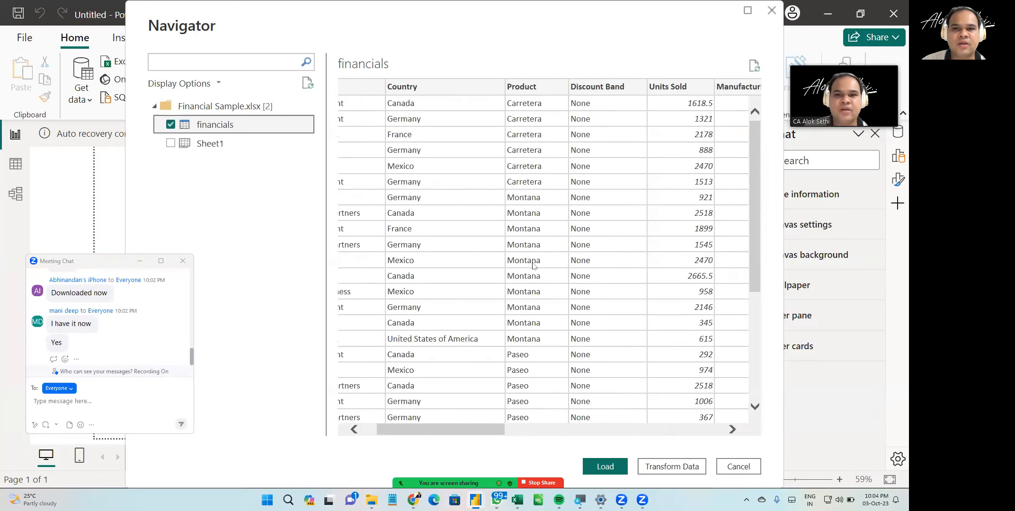
scroll(532, 266, right, 3)
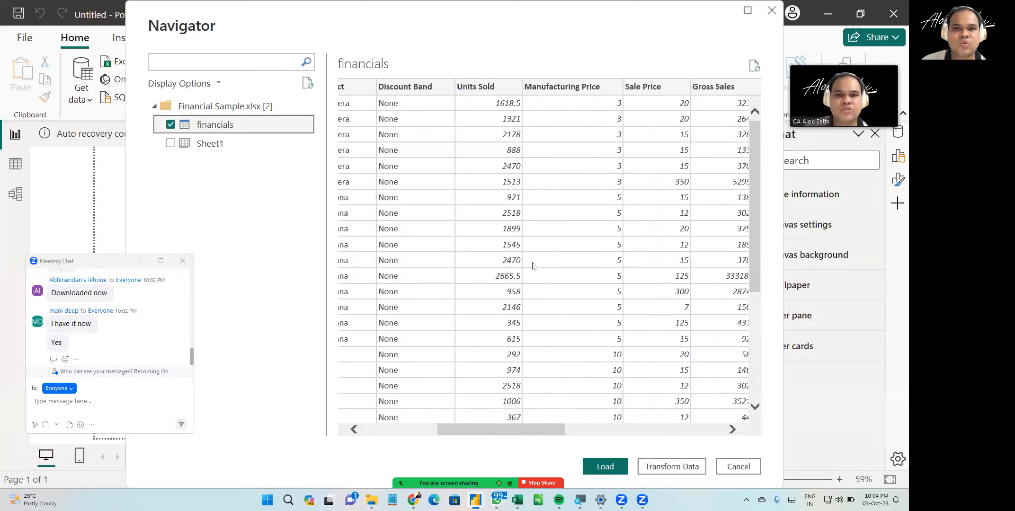
scroll(532, 266, right, 3)
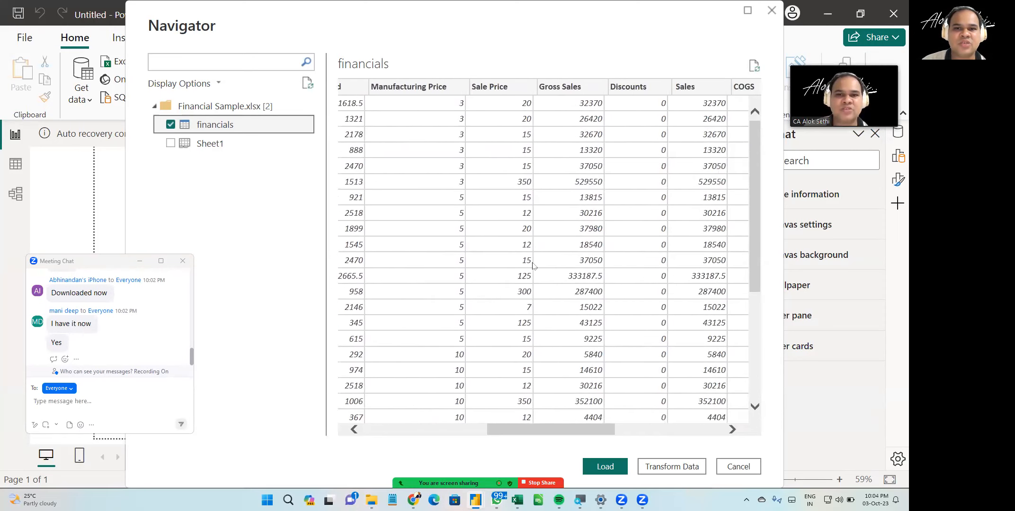
scroll(532, 266, right, 3)
scroll(533, 266, down, 1)
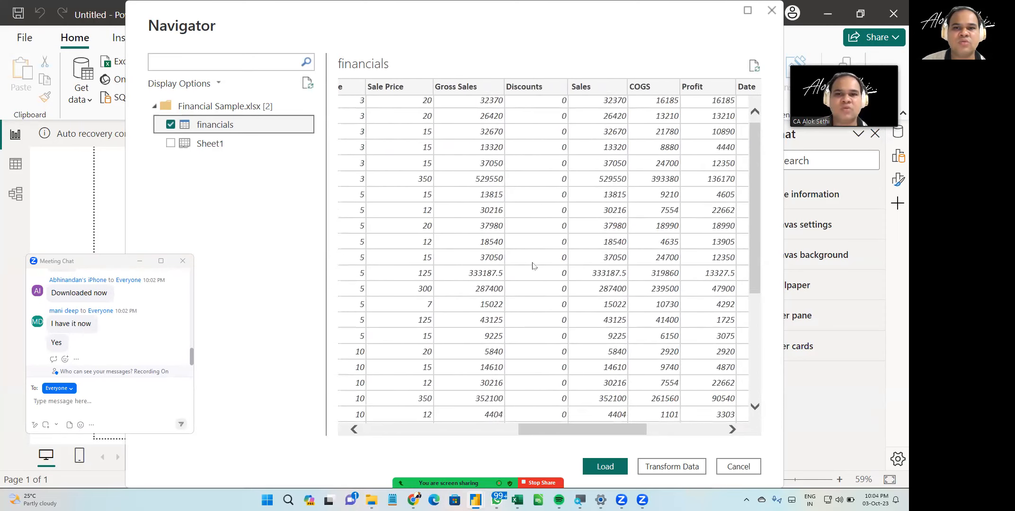
scroll(533, 266, right, 4)
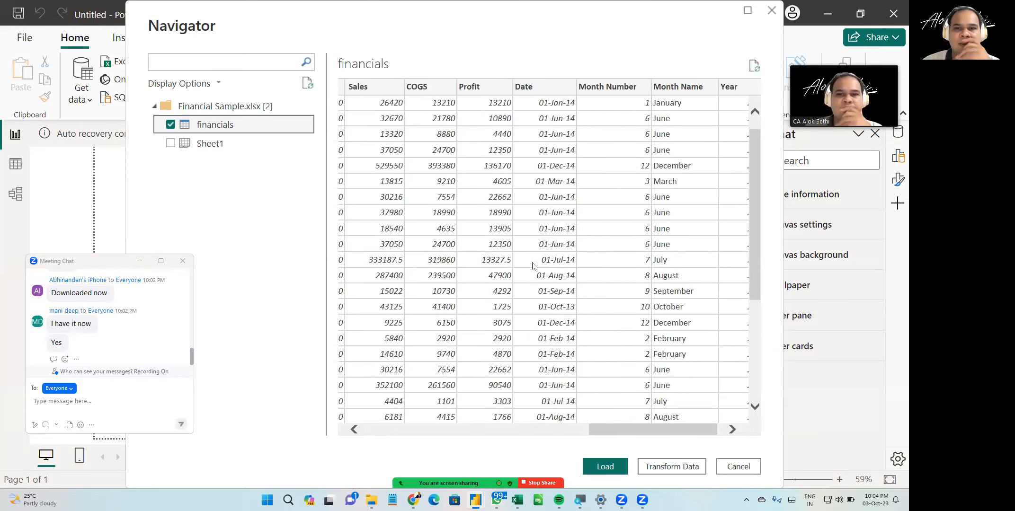
scroll(533, 266, right, 1)
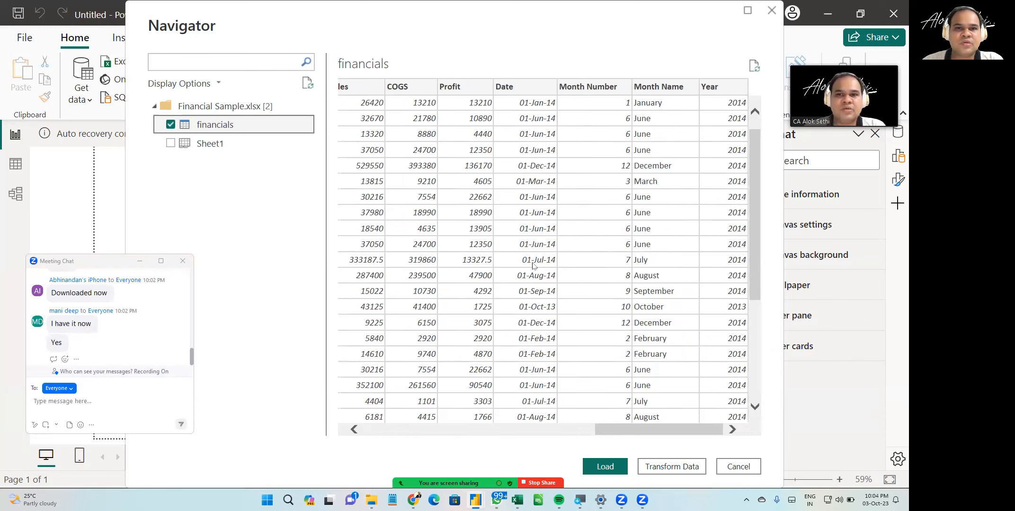
scroll(499, 129, left, 10)
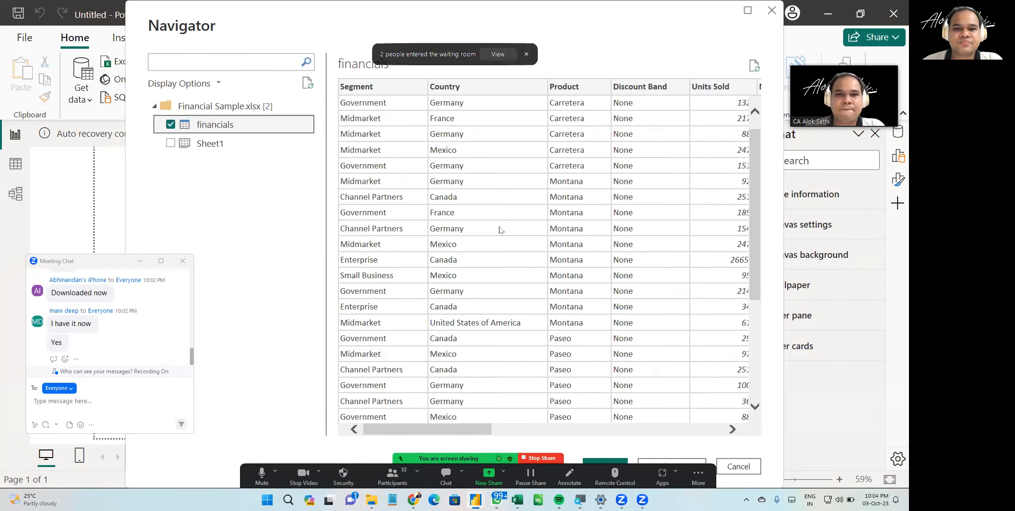
click(392, 477)
scroll(805, 324, up, 1)
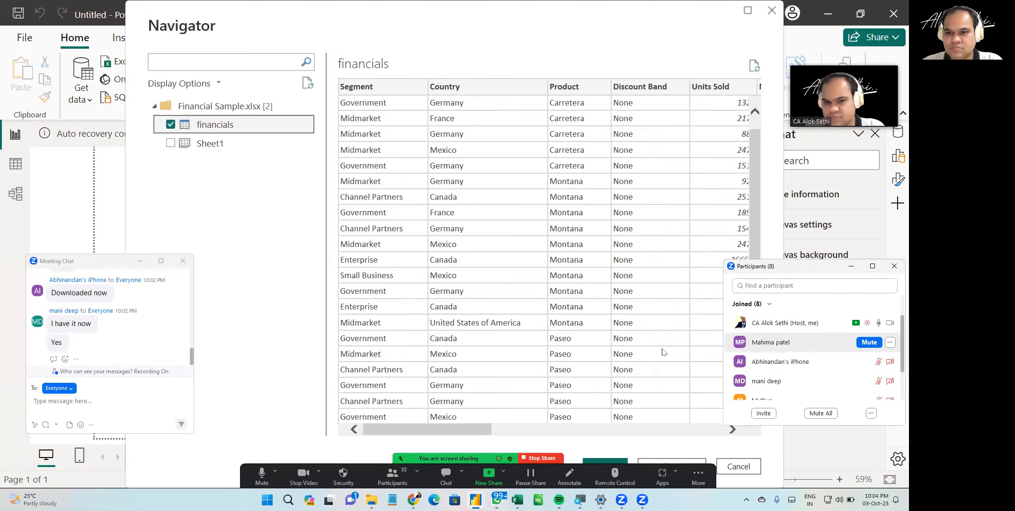
scroll(805, 332, down, 3)
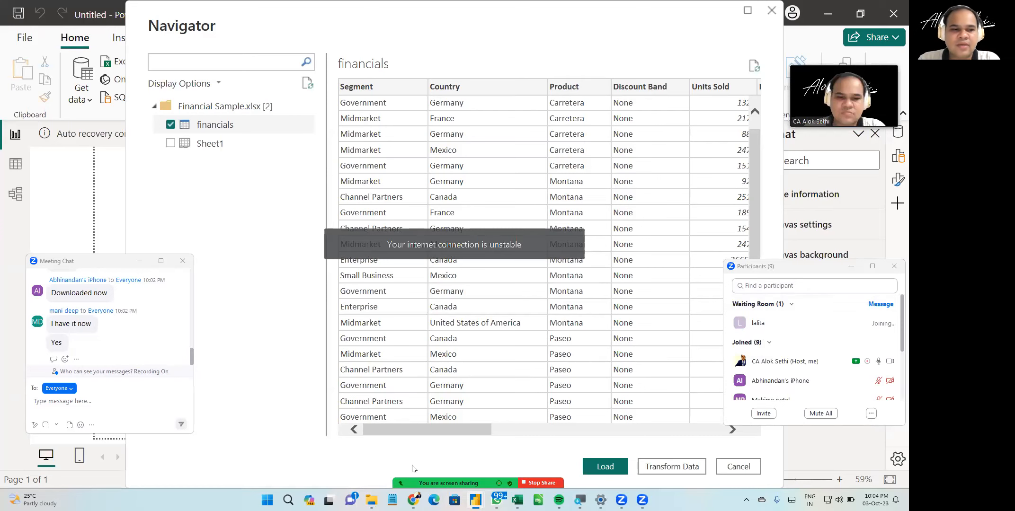
- Open the financials table with Transform Data and switch to the Power Query Editor window
mouse_move(412, 466)
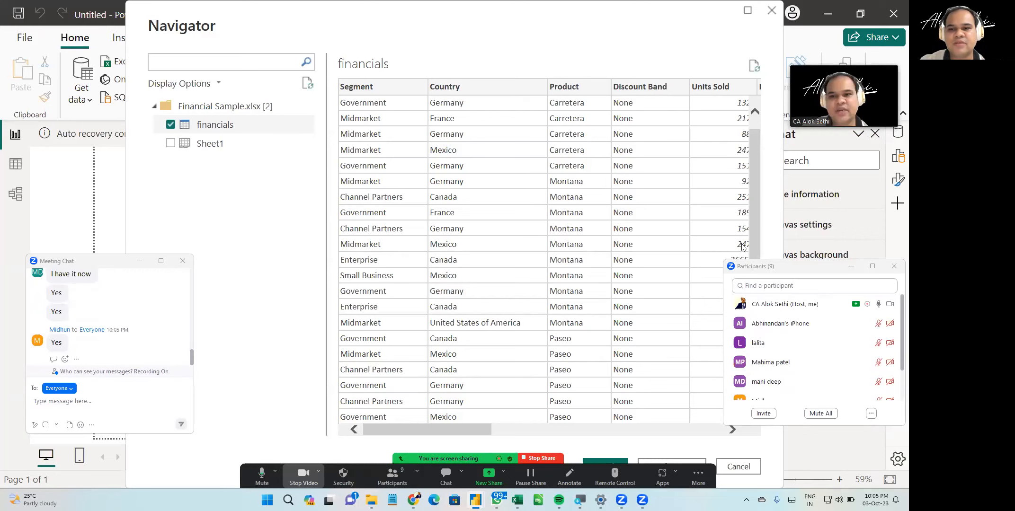
scroll(743, 246, down, 5)
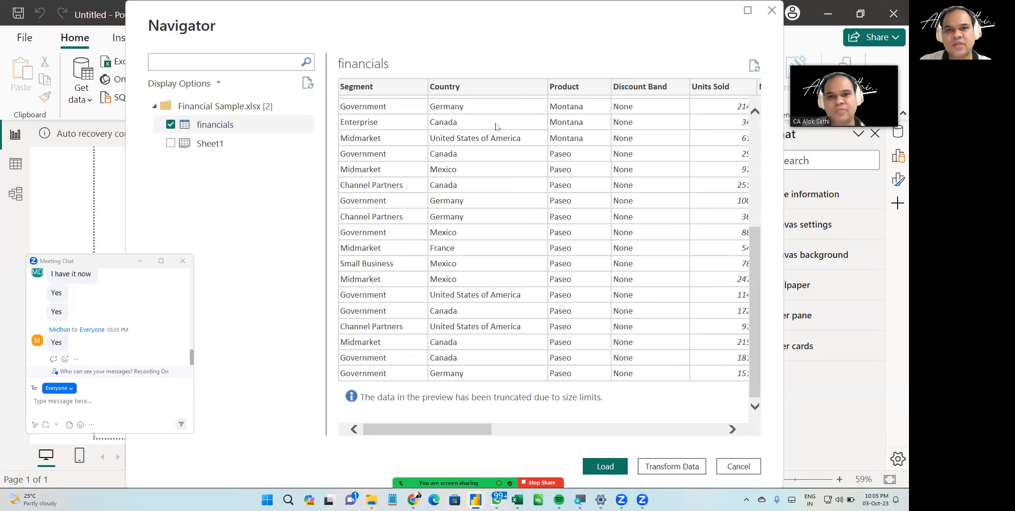
drag(521, 35, 511, 13)
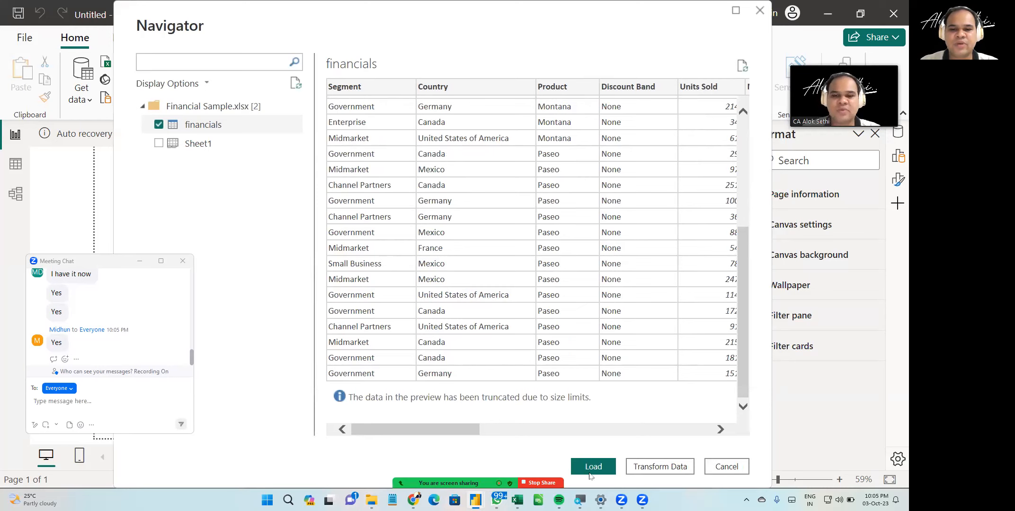
click(642, 470)
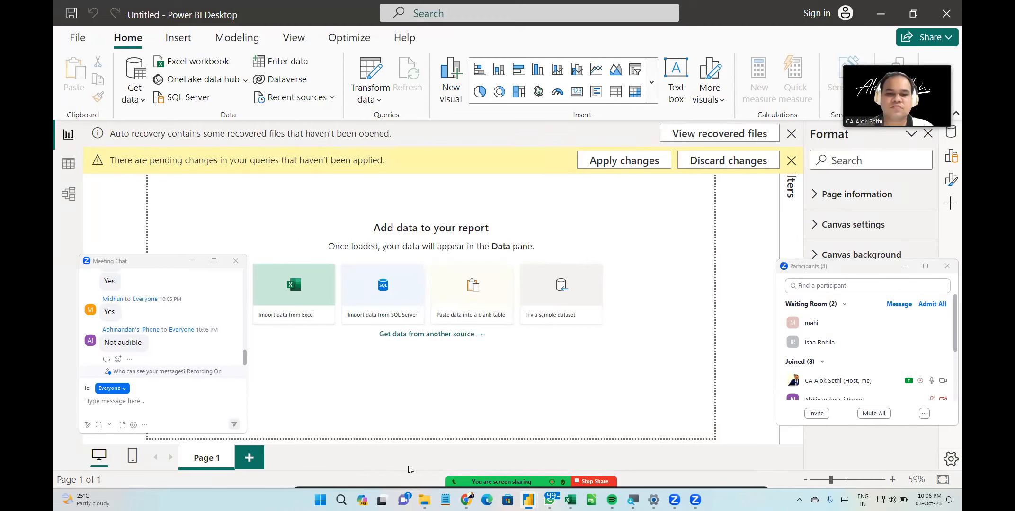
click(357, 474)
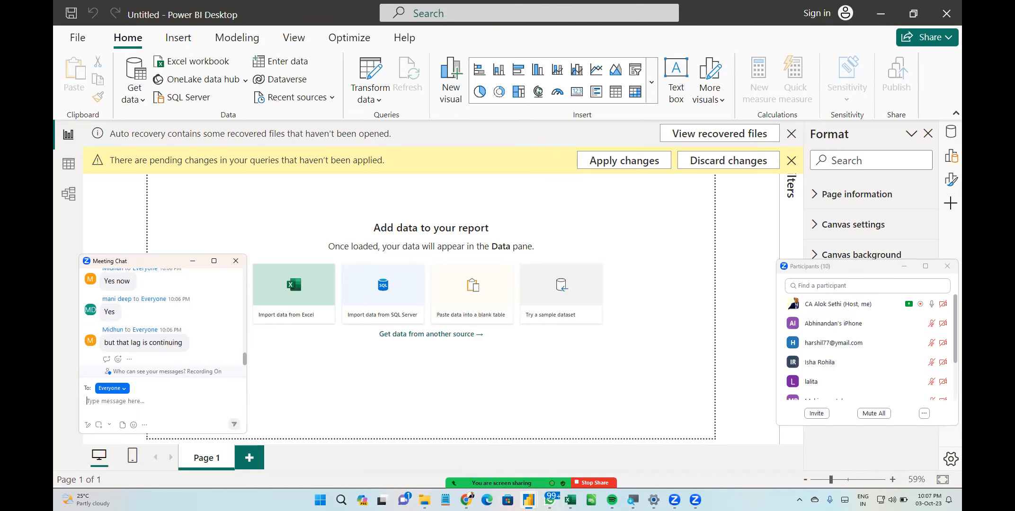
click(528, 499)
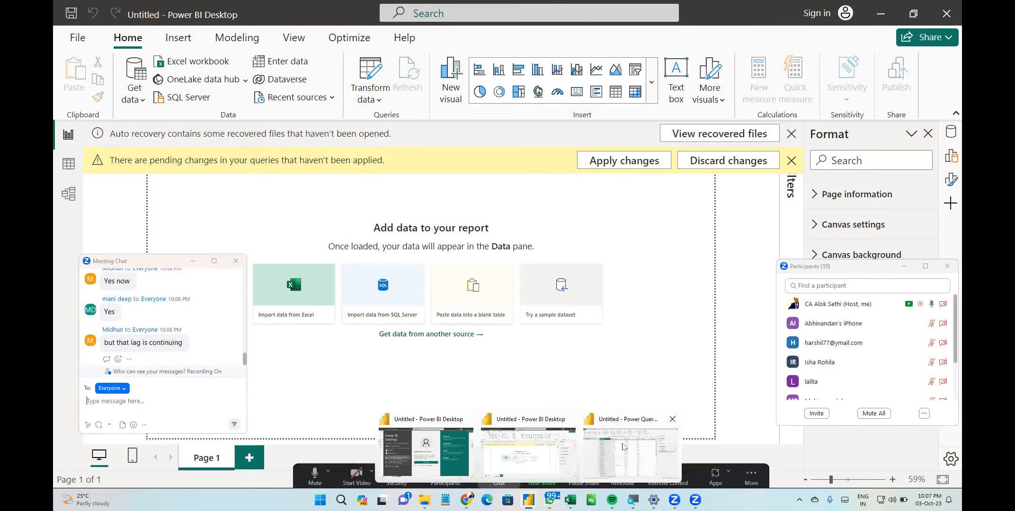
click(622, 445)
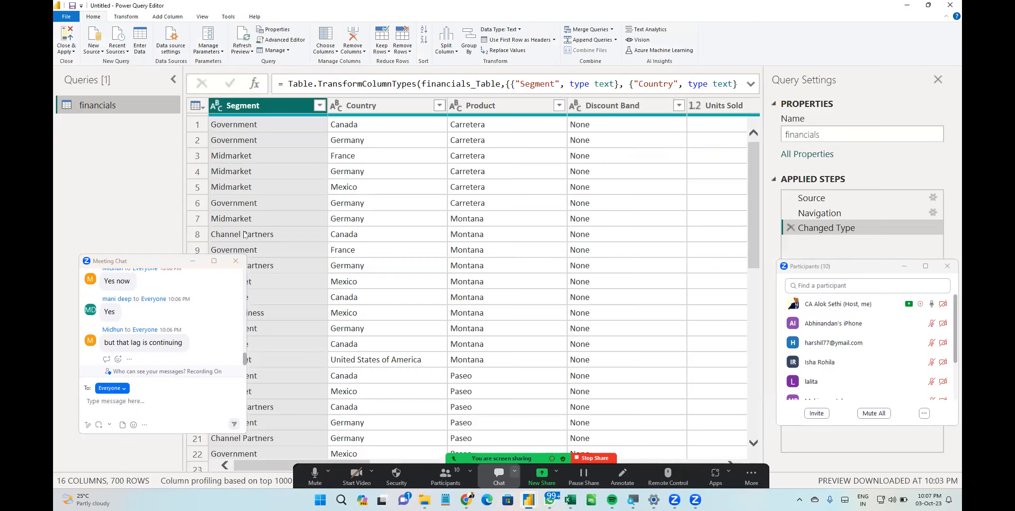
click(239, 259)
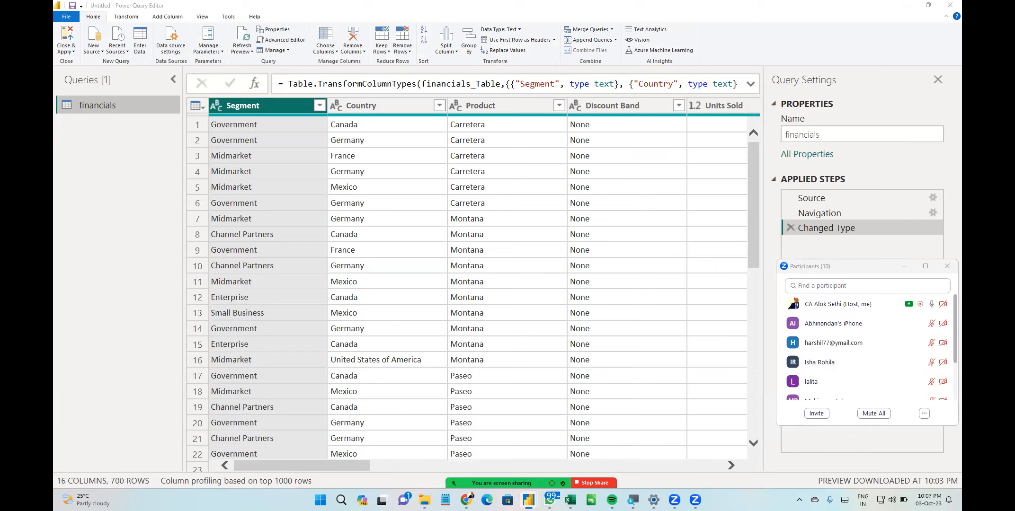
mouse_move(466, 499)
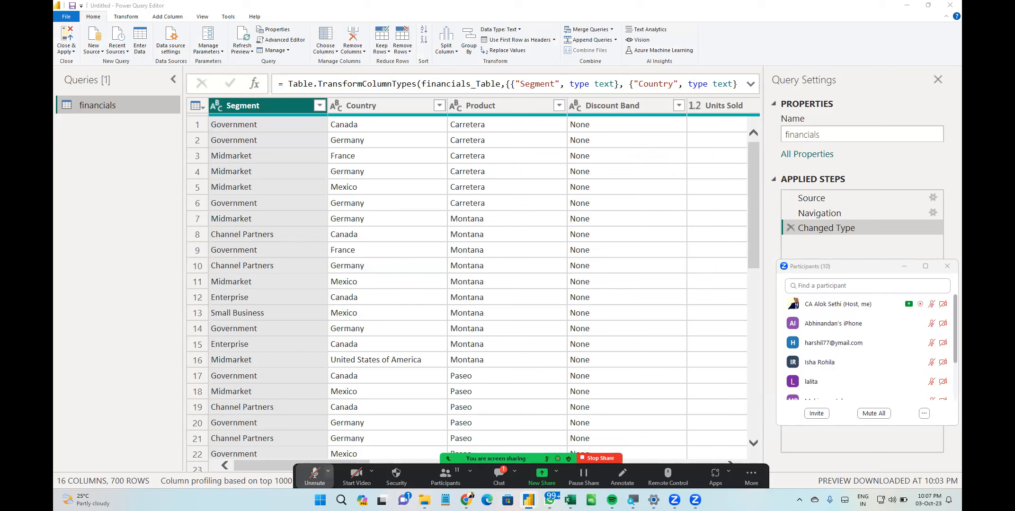
click(328, 471)
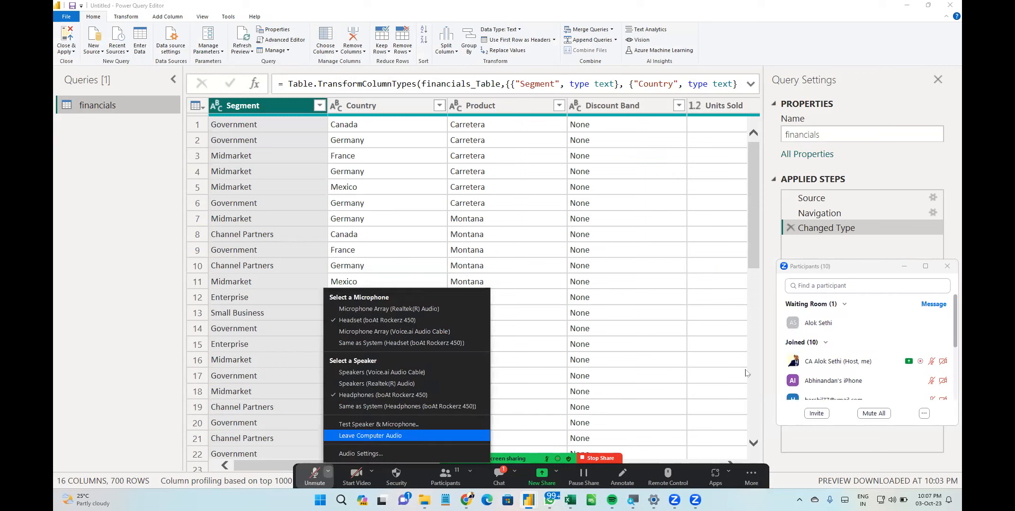
key(Return)
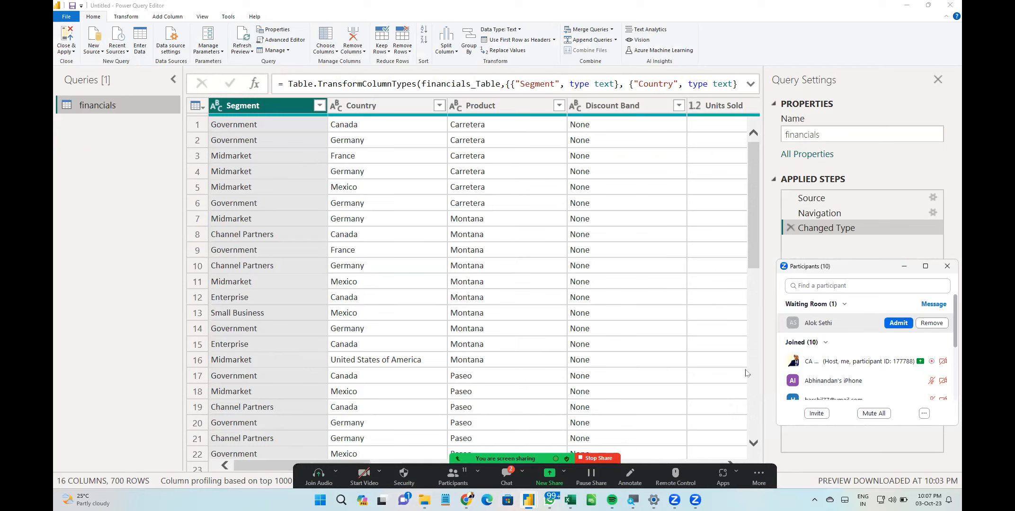
click(898, 323)
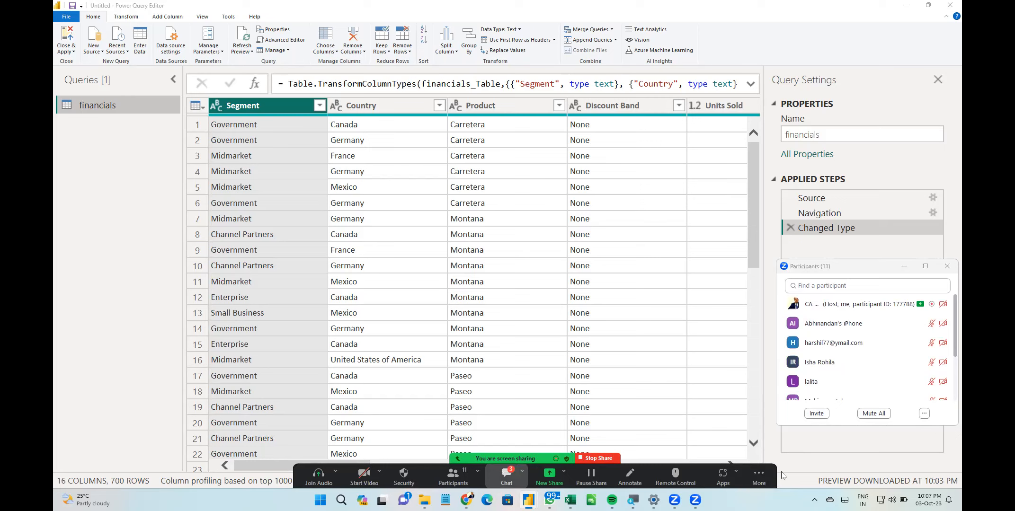
click(506, 477)
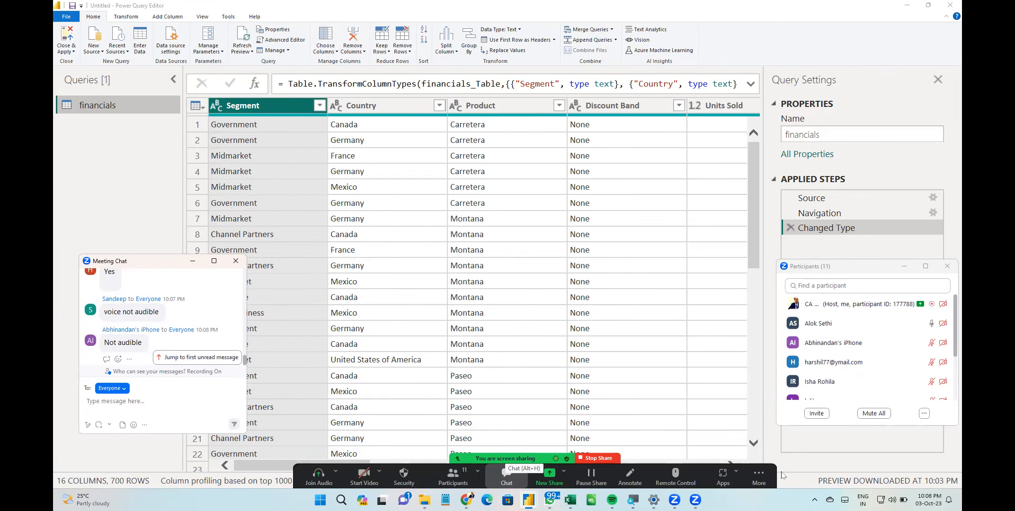
click(236, 261)
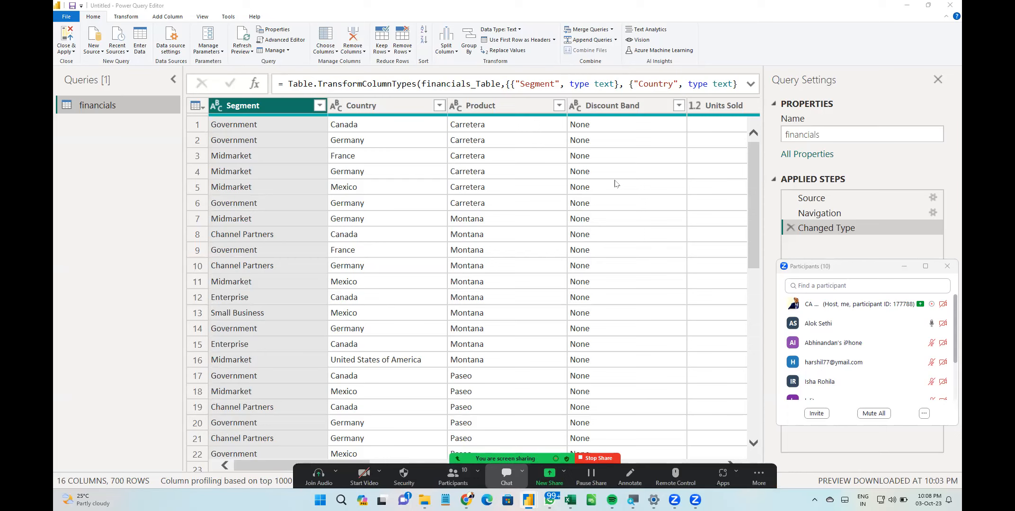
key(alt+h)
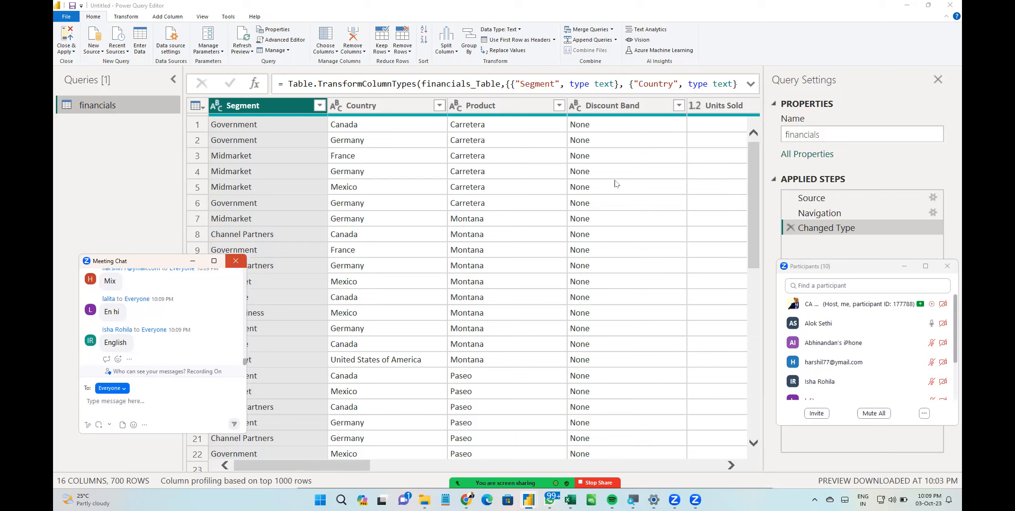
click(236, 260)
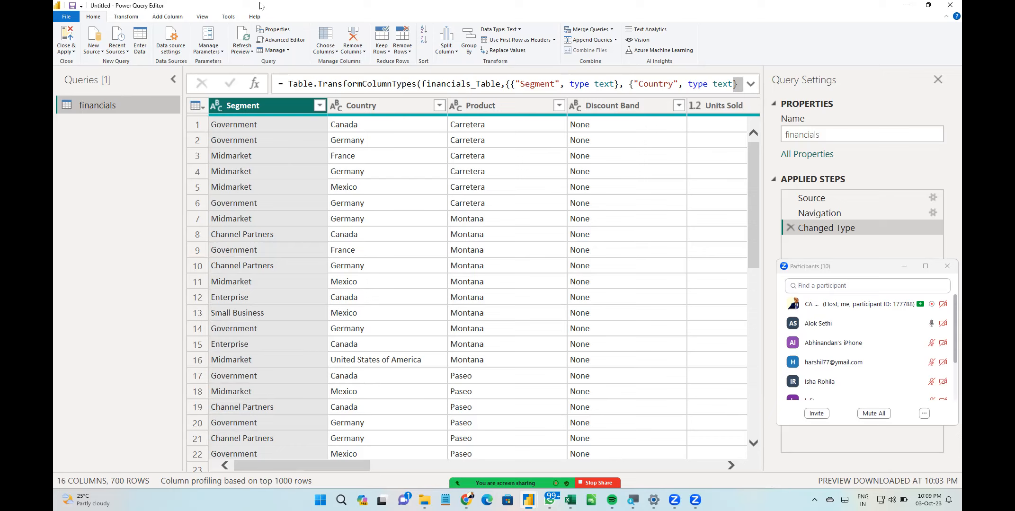
- Close the Query Settings pane and collapse the Queries pane to widen the data preview
click(937, 81)
click(947, 266)
scroll(529, 236, right, 20)
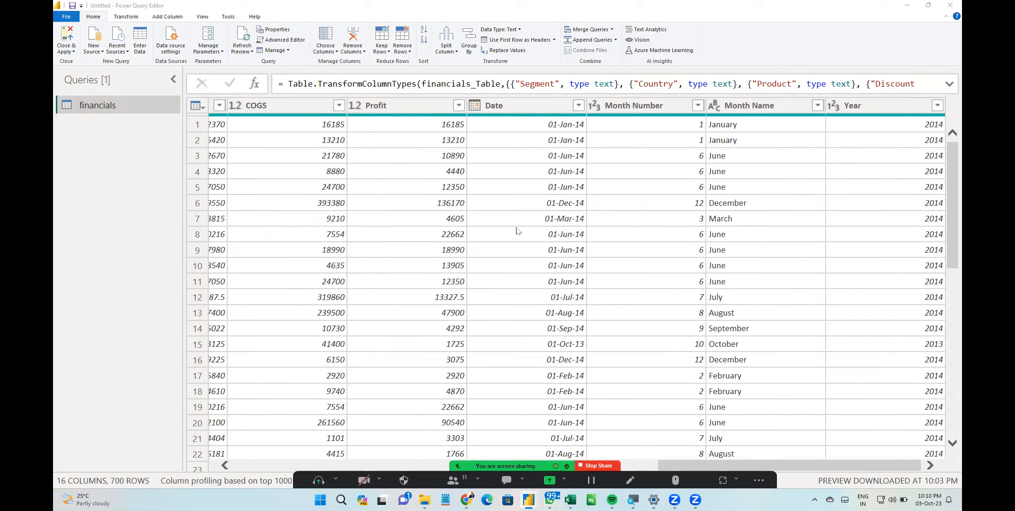
scroll(517, 231, left, 4)
scroll(517, 231, left, 10)
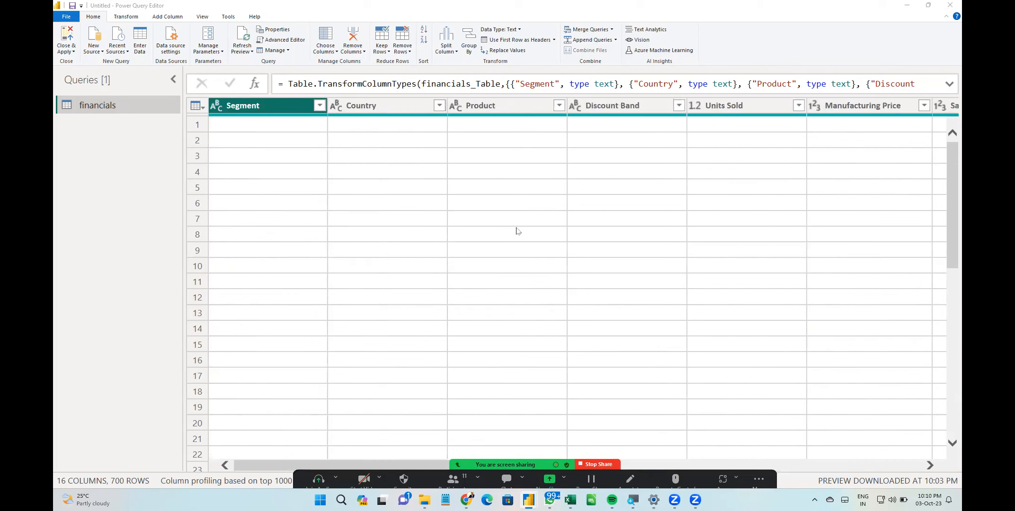
click(453, 475)
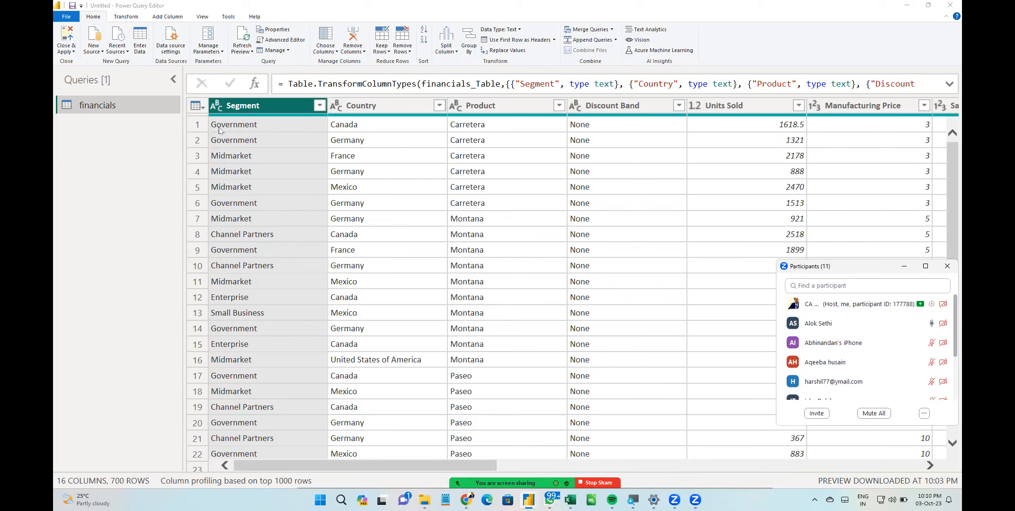
click(174, 79)
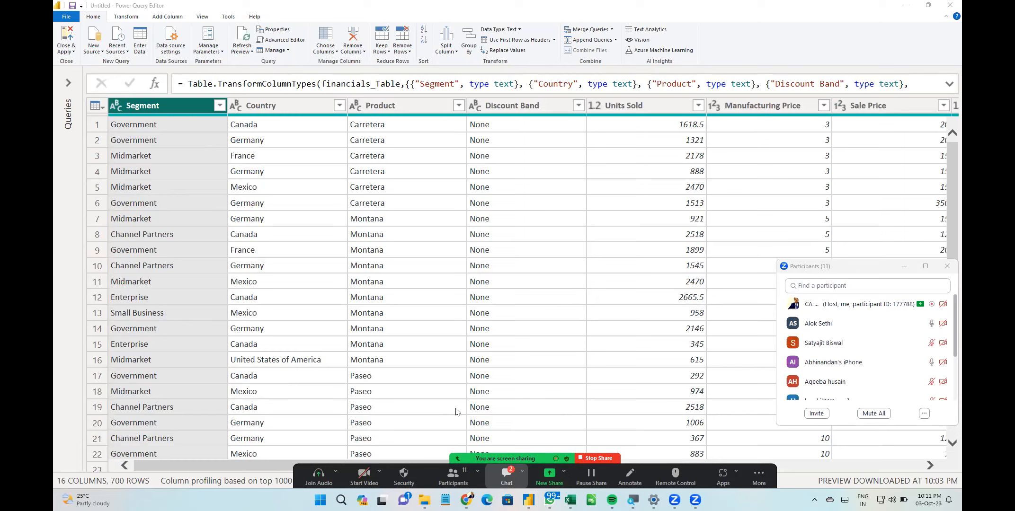
- Open the Segment column's data type list to review the available types without changing it
click(113, 105)
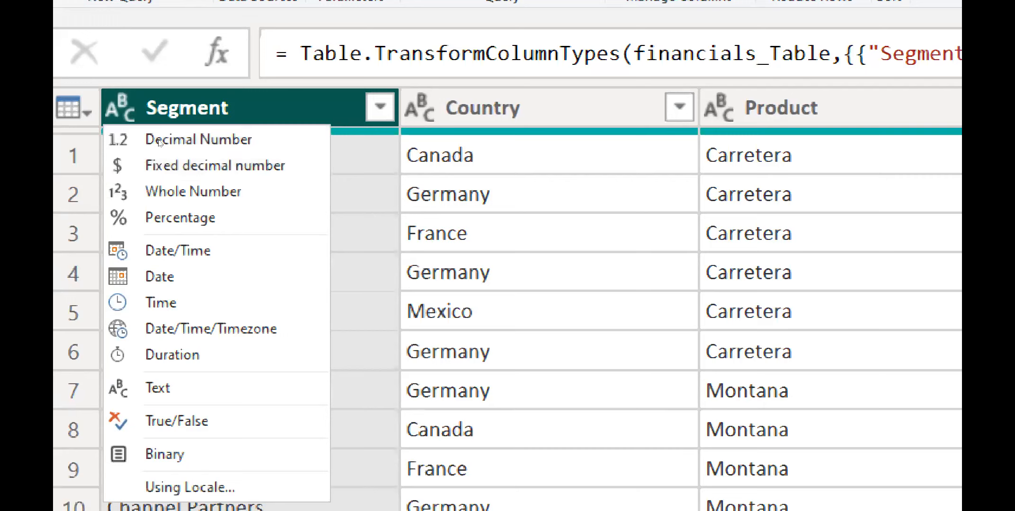
key(Down)
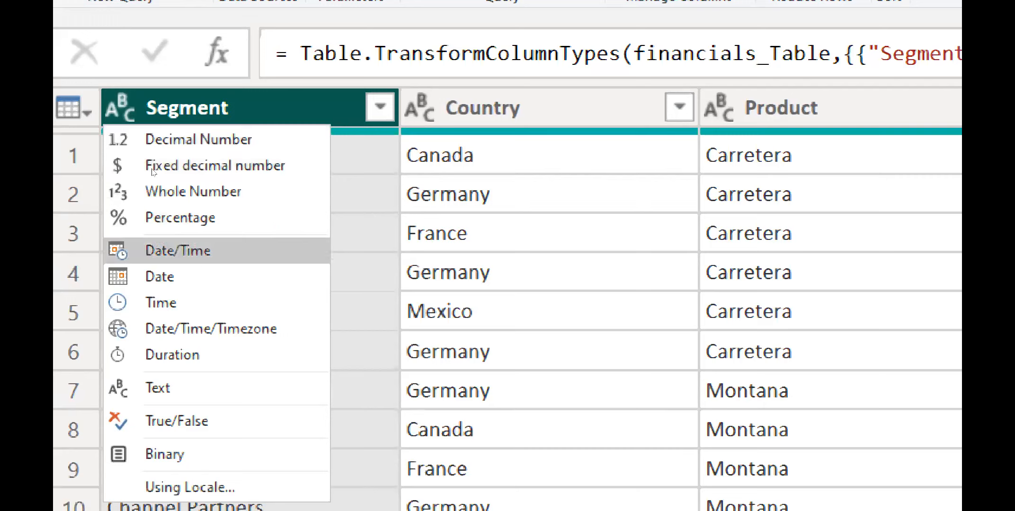
key(Down)
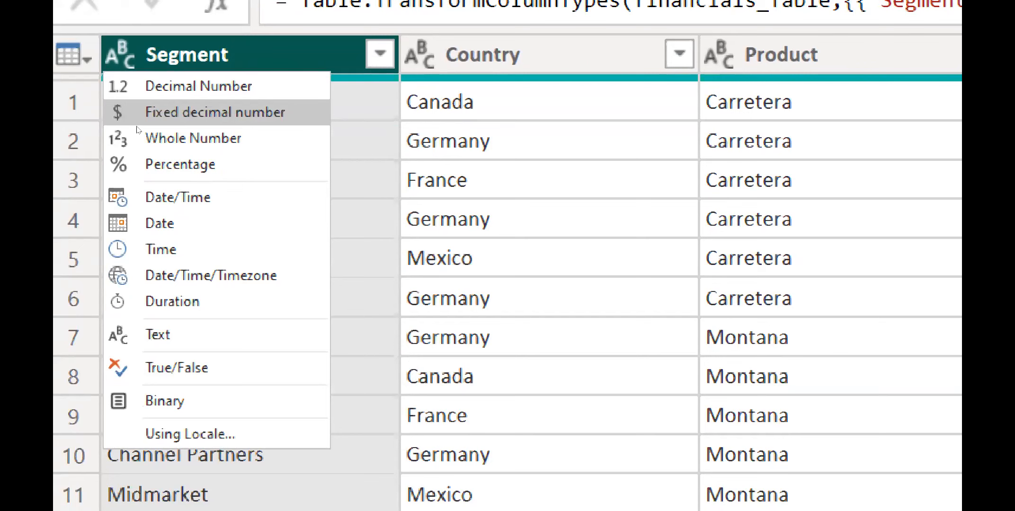
key(Escape)
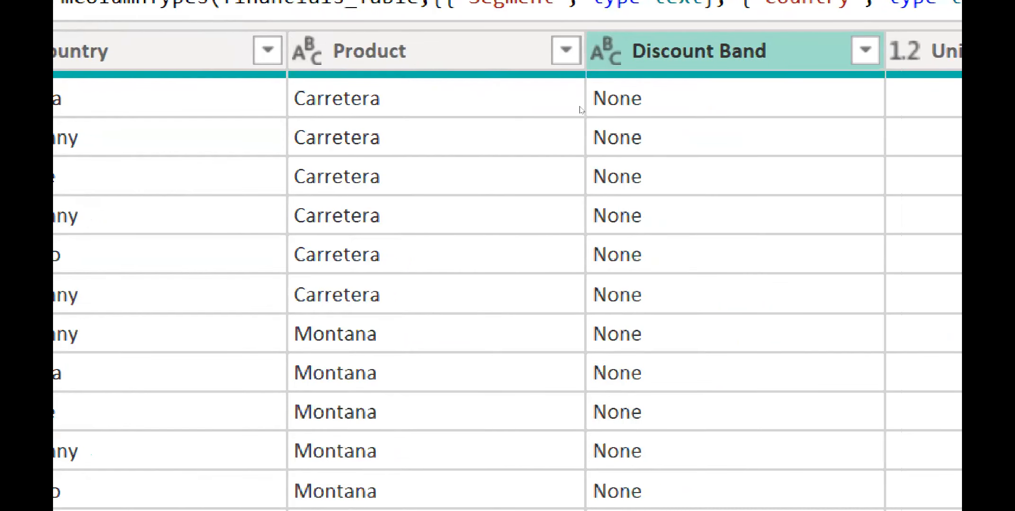
- Apply the Discount Band column's filter and scroll across the table's columns
click(866, 49)
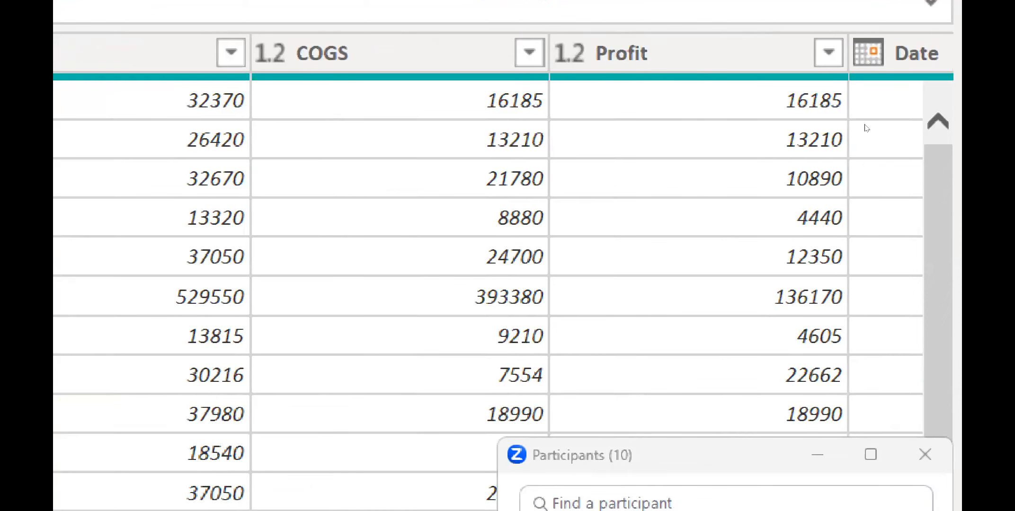
scroll(866, 128, right, 5)
scroll(866, 128, left, 10)
scroll(865, 128, left, 5)
key(super+minus)
click(506, 475)
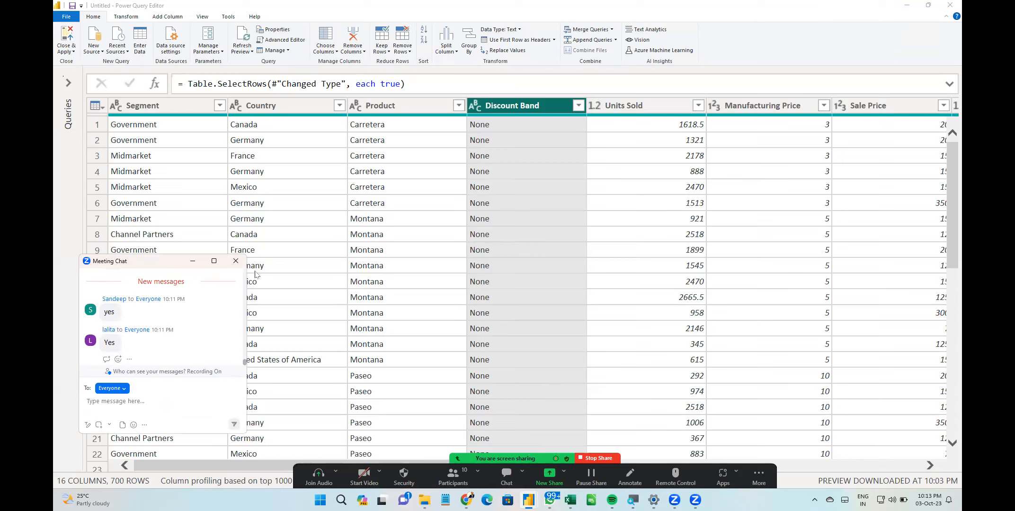
click(239, 260)
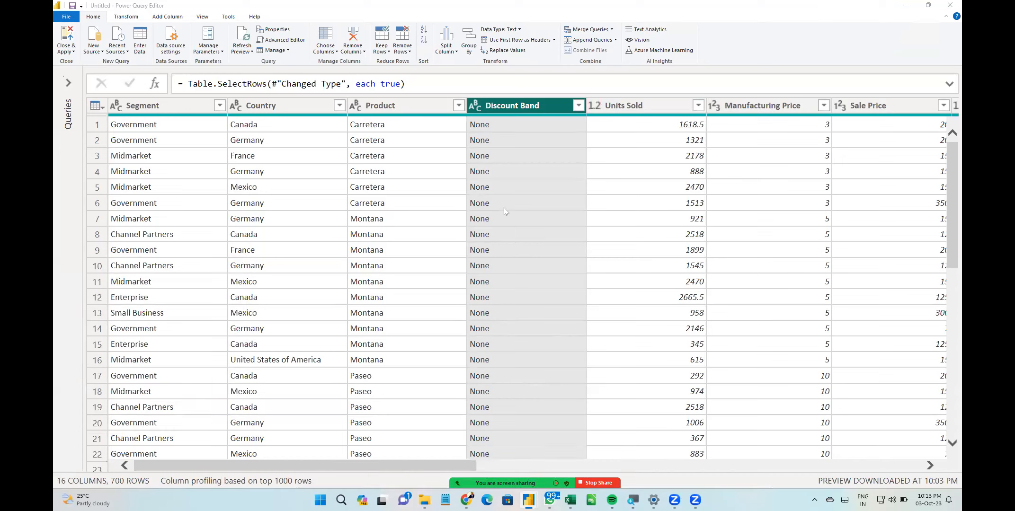
- Change the Units Sold column's data type to Whole Number
click(595, 191)
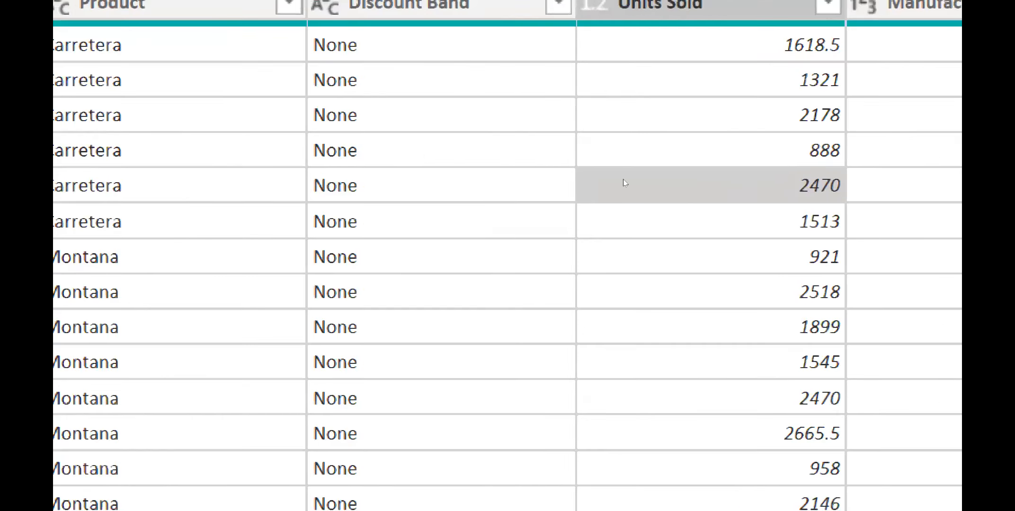
click(626, 45)
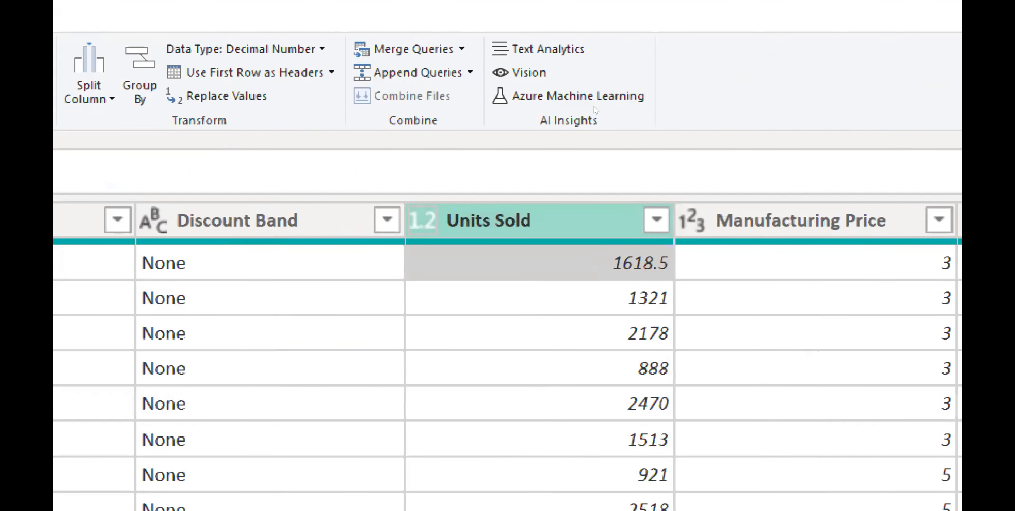
click(609, 221)
key(Down)
key(Down)
key(Down)
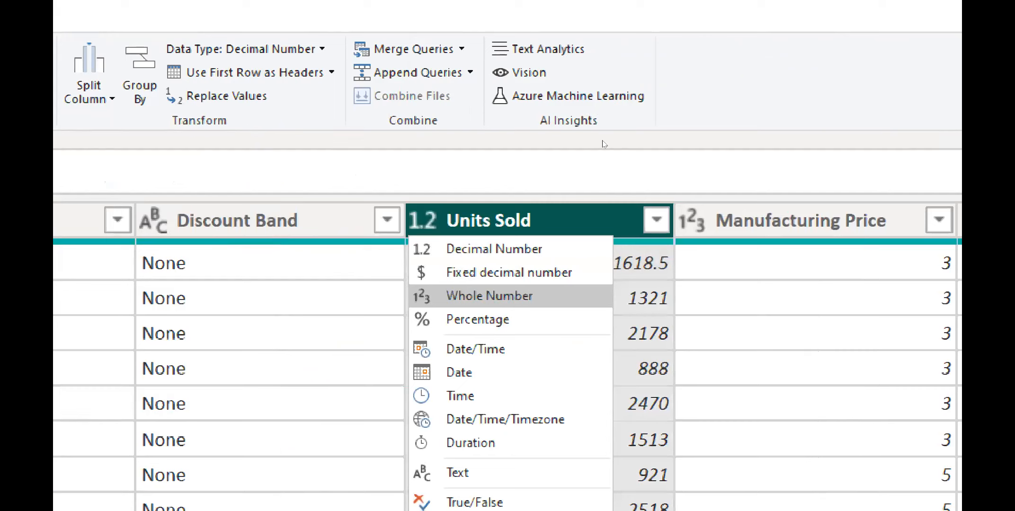
key(Return)
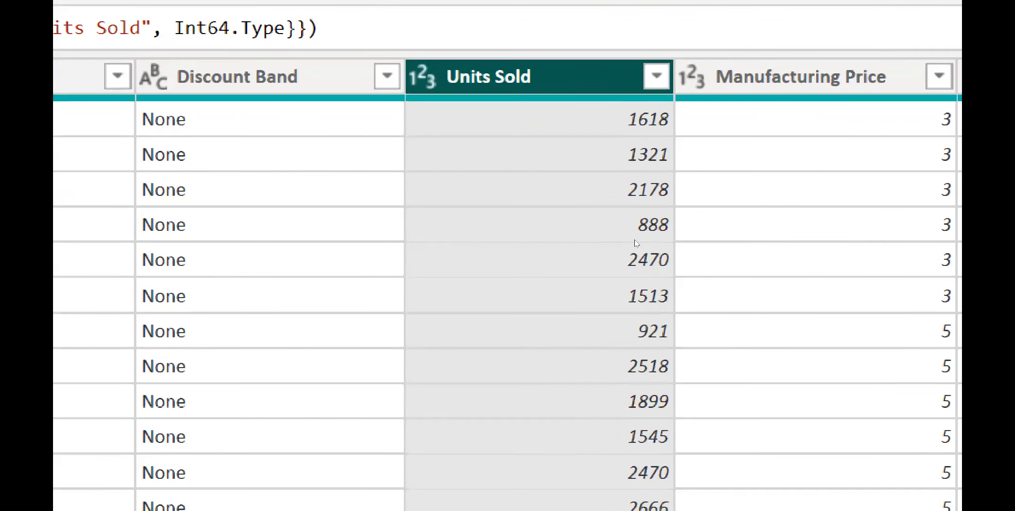
scroll(636, 243, down, 5)
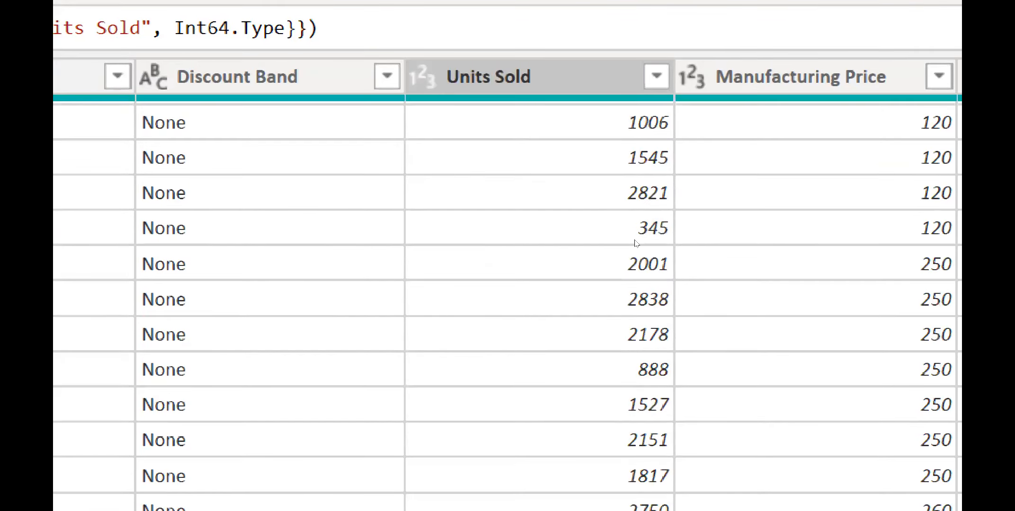
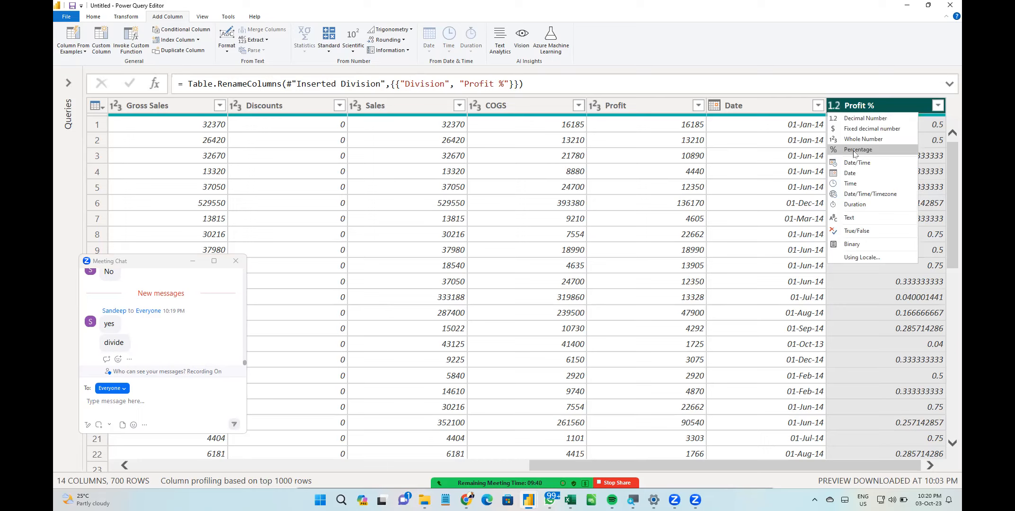
- Set the Profit % column's data type to Percentage
click(857, 150)
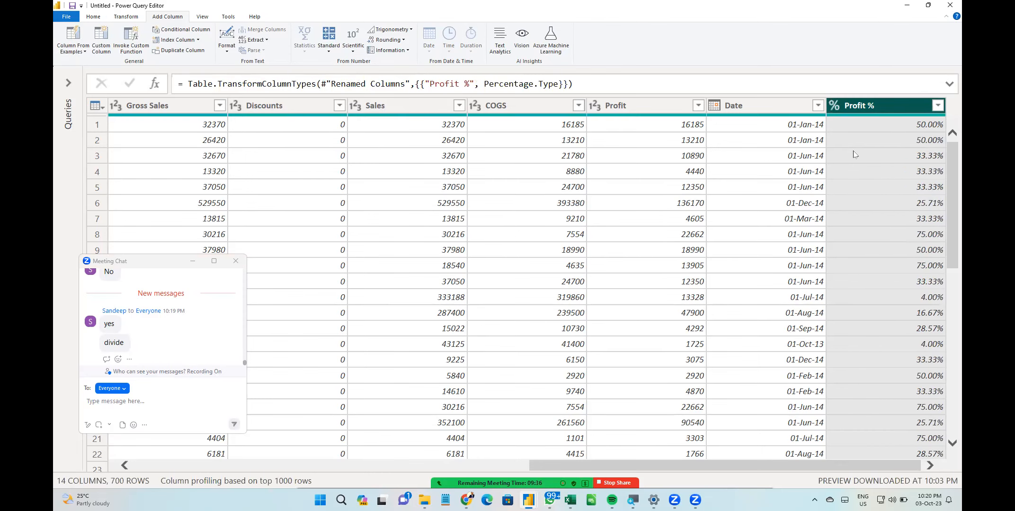
- Replace the value None with No in the Discount Band column
drag(724, 466, 329, 466)
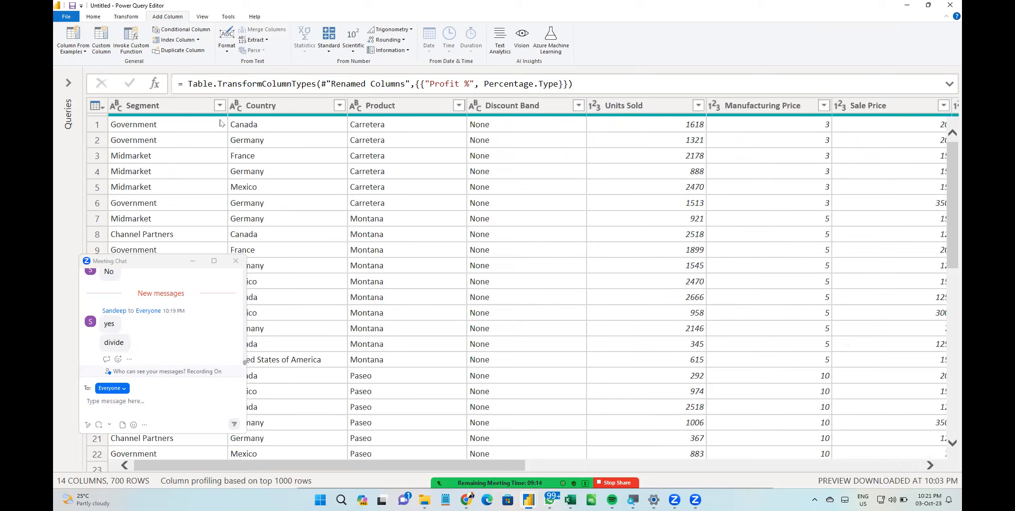
click(512, 105)
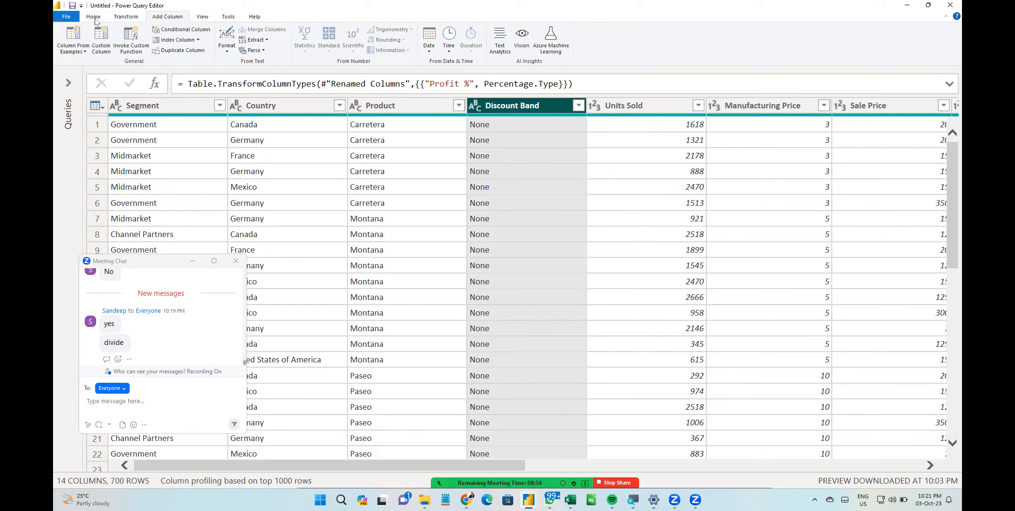
click(94, 18)
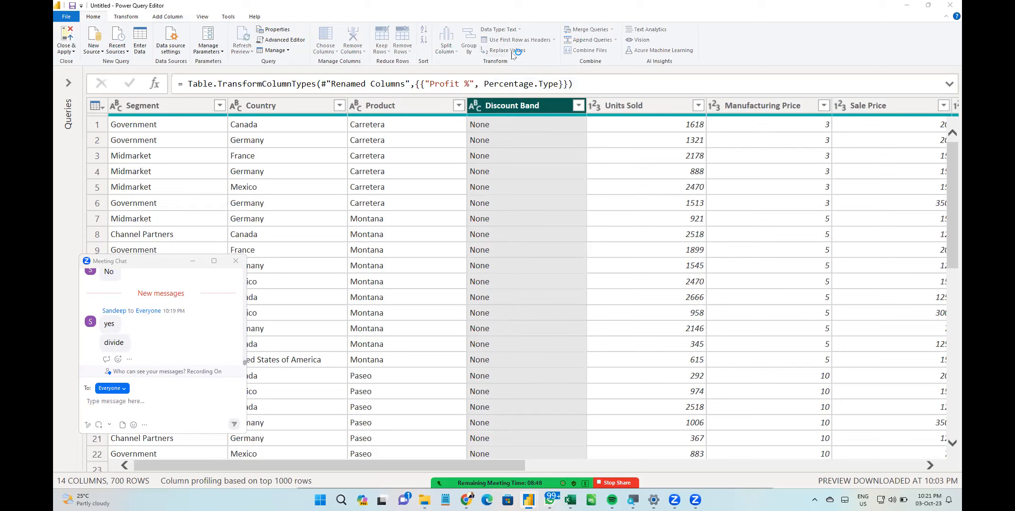
click(513, 53)
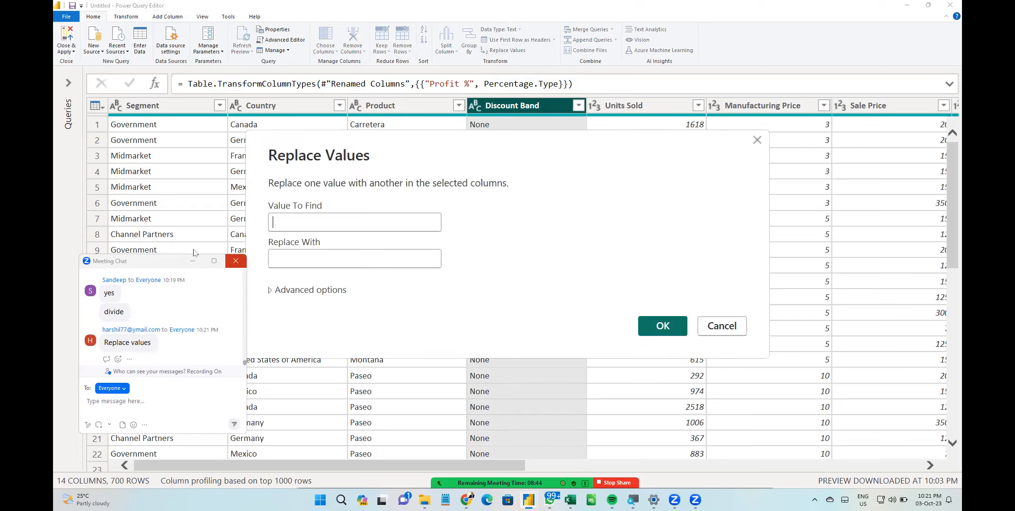
click(322, 225)
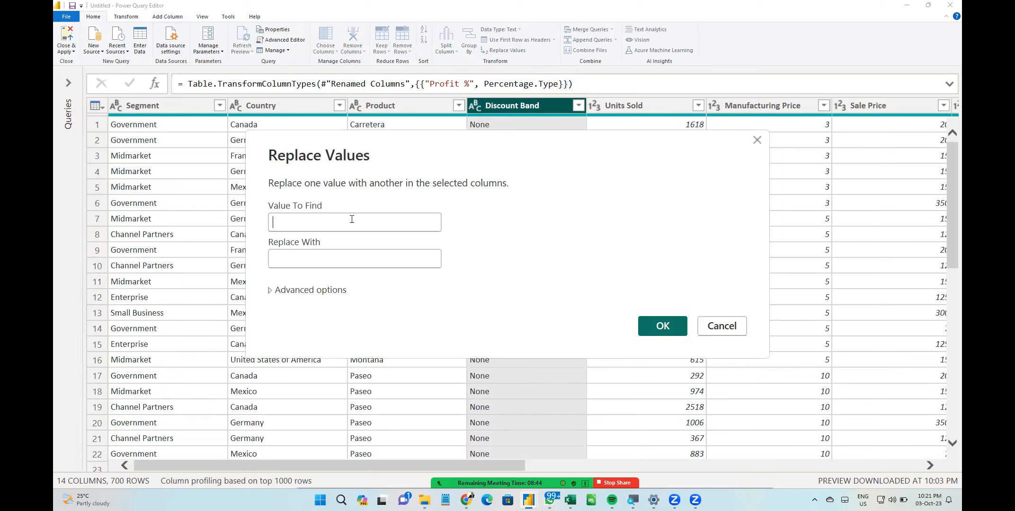
text(None)
key(Tab)
text(No)
click(649, 329)
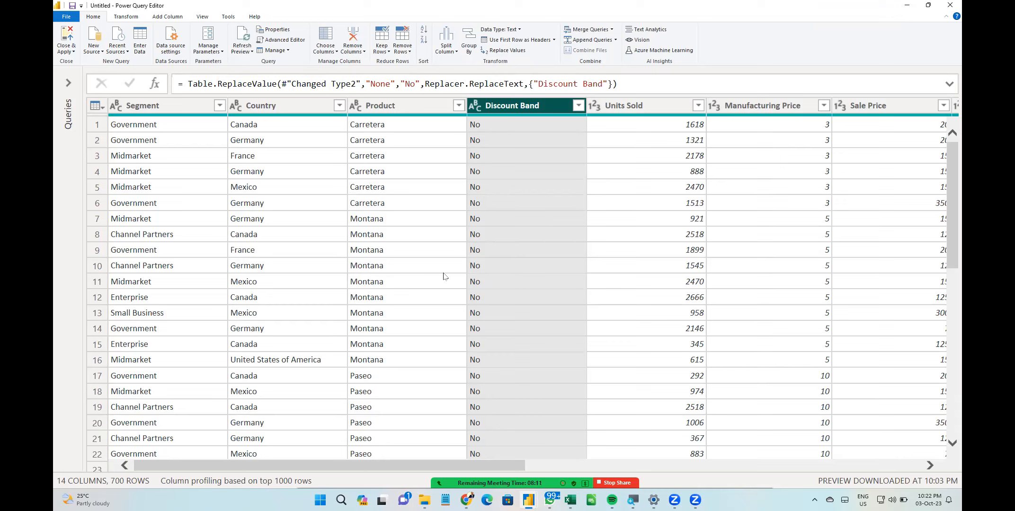
- Close and apply the query changes, then expand the financials table in the Data pane to list its fields
click(65, 51)
click(76, 62)
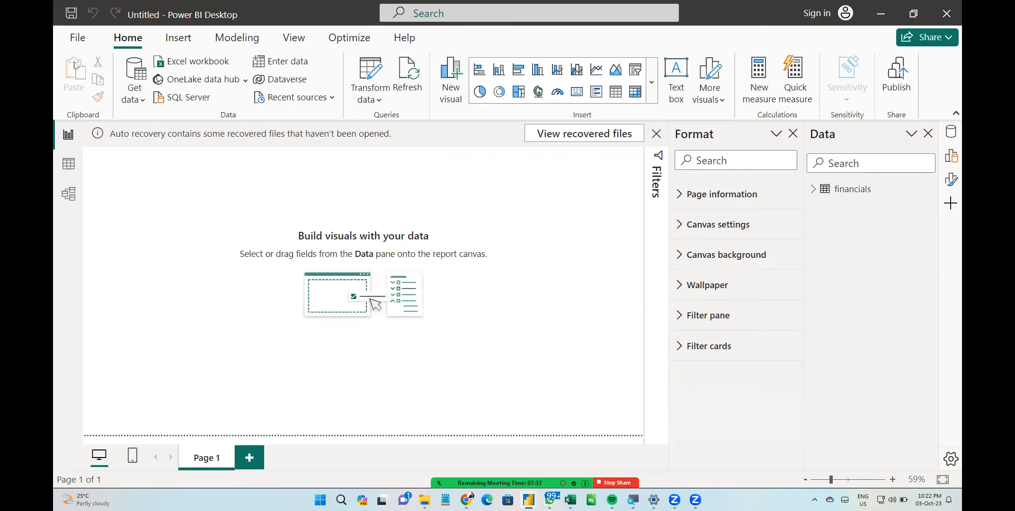
click(812, 189)
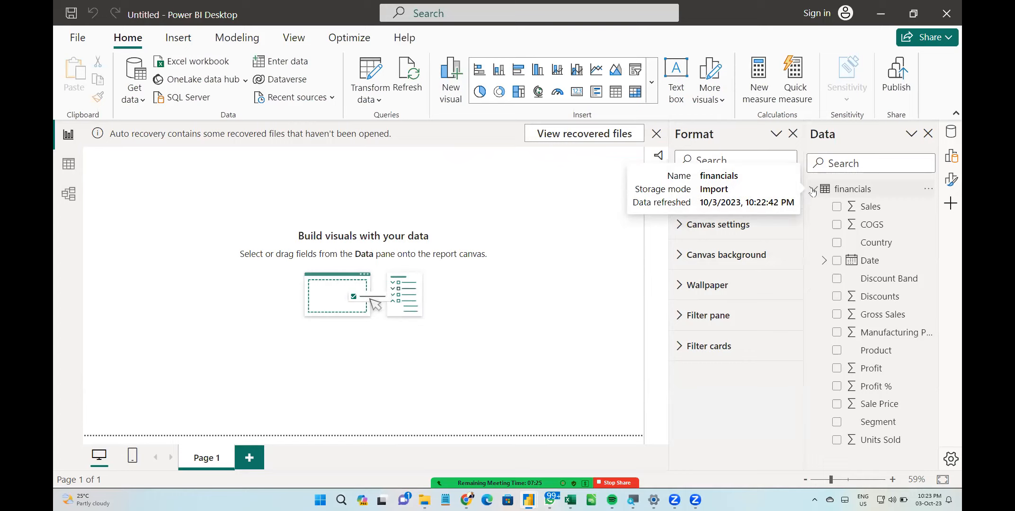